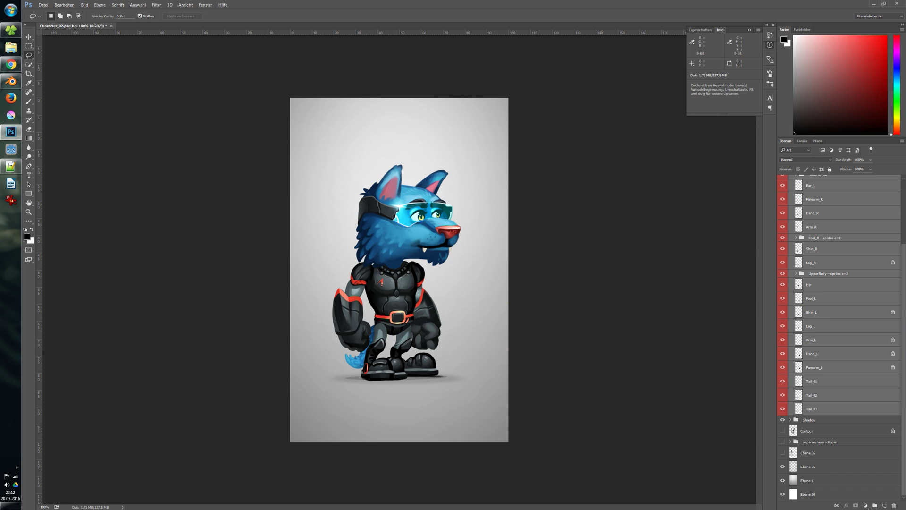
# Toggle the visibility of the ear, head and right arm layers to examine which character part each one holds.
pyautogui.moveTo(900, 298); pyautogui.dragTo(900, 239)
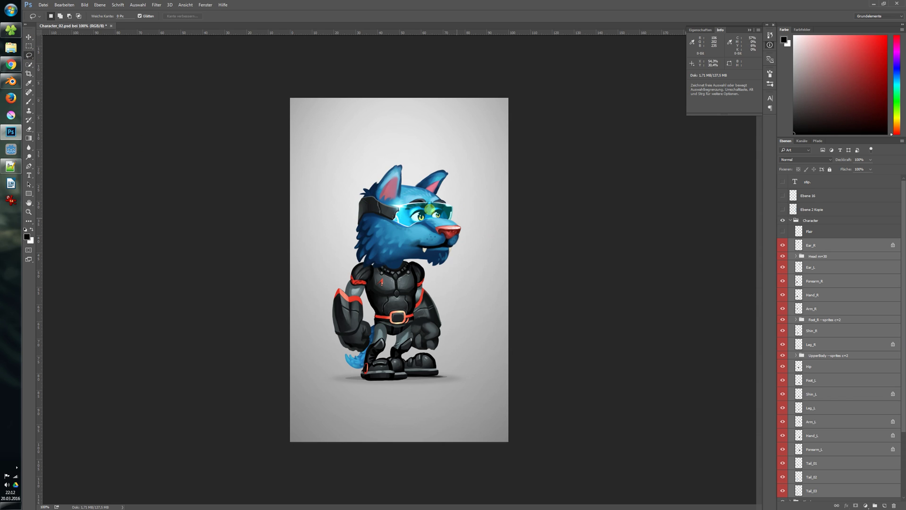
pyautogui.click(783, 245)
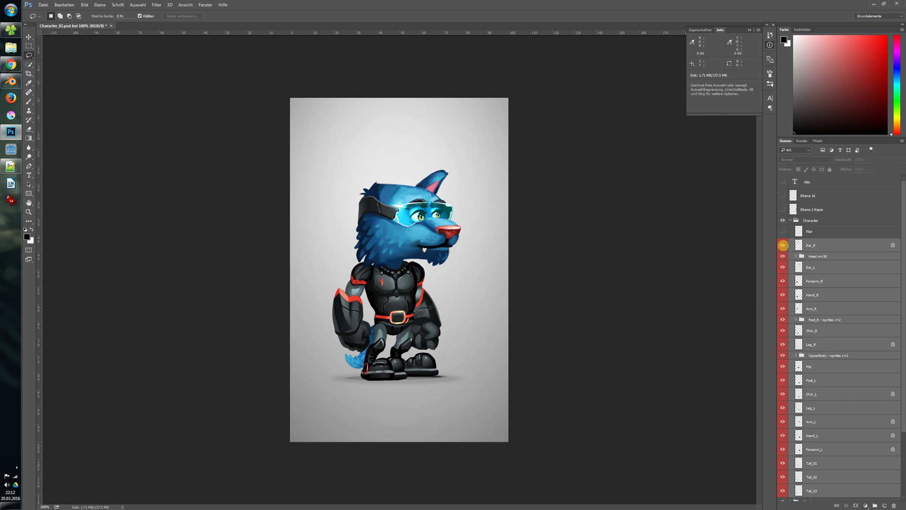
pyautogui.click(783, 245)
pyautogui.click(783, 256)
pyautogui.click(783, 256)
pyautogui.click(783, 267)
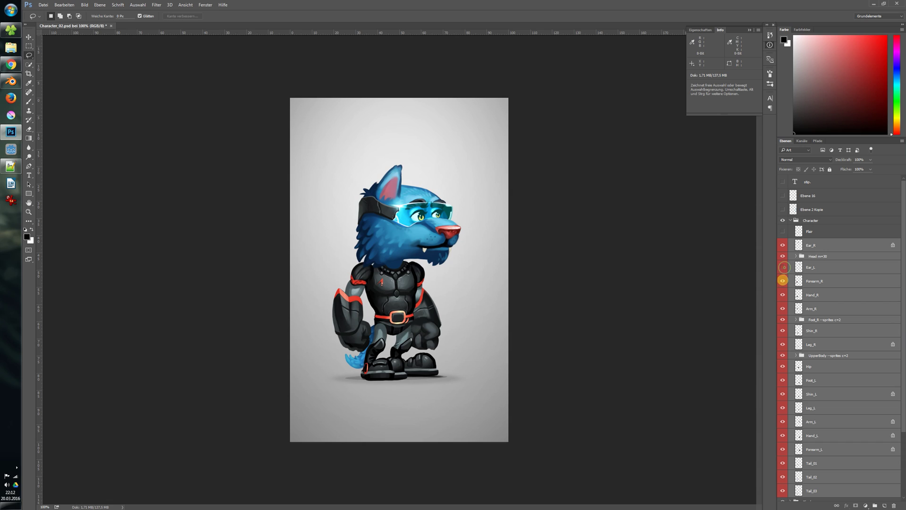
pyautogui.click(782, 281)
pyautogui.click(782, 294)
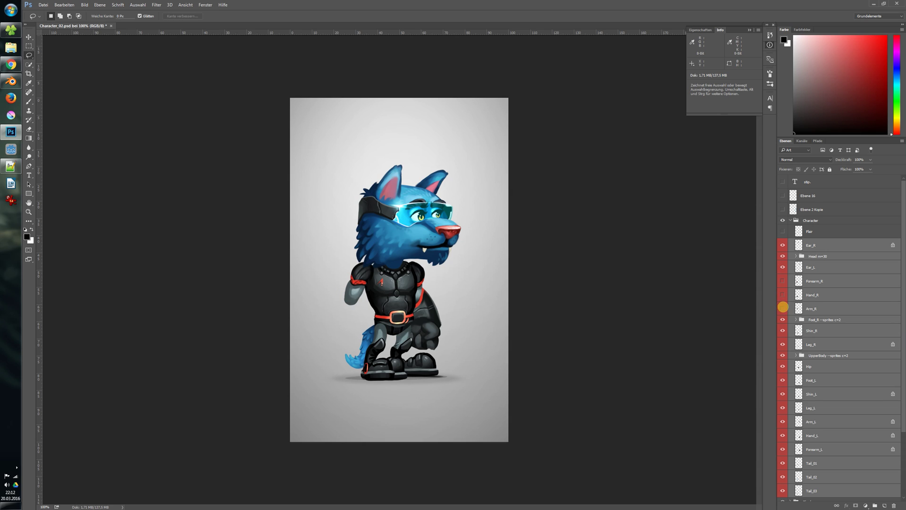
pyautogui.click(783, 307)
pyautogui.click(783, 307)
pyautogui.moveTo(782, 281); pyautogui.dragTo(782, 295)
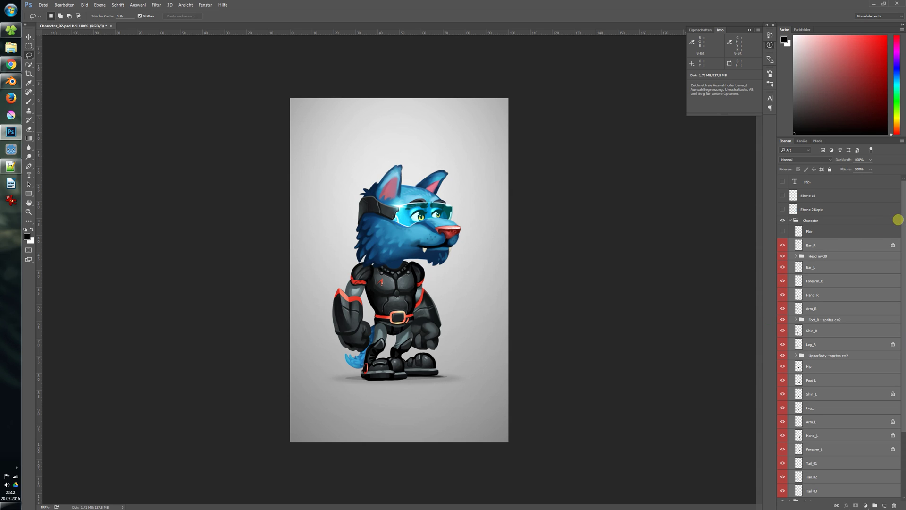
# Select all the character part layers and groups from Ear_R down to Tail_03.
pyautogui.moveTo(902, 211); pyautogui.dragTo(902, 276)
pyautogui.scroll(2, 894, 264)
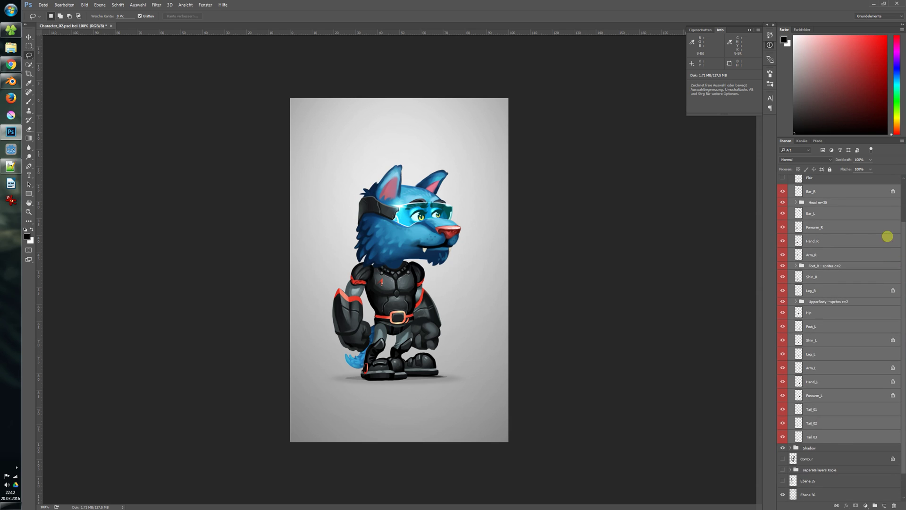
pyautogui.click(845, 194)
pyautogui.keyDown('shift'); pyautogui.click(822, 435); pyautogui.keyUp('shift')
pyautogui.click(842, 191)
pyautogui.click(780, 191)
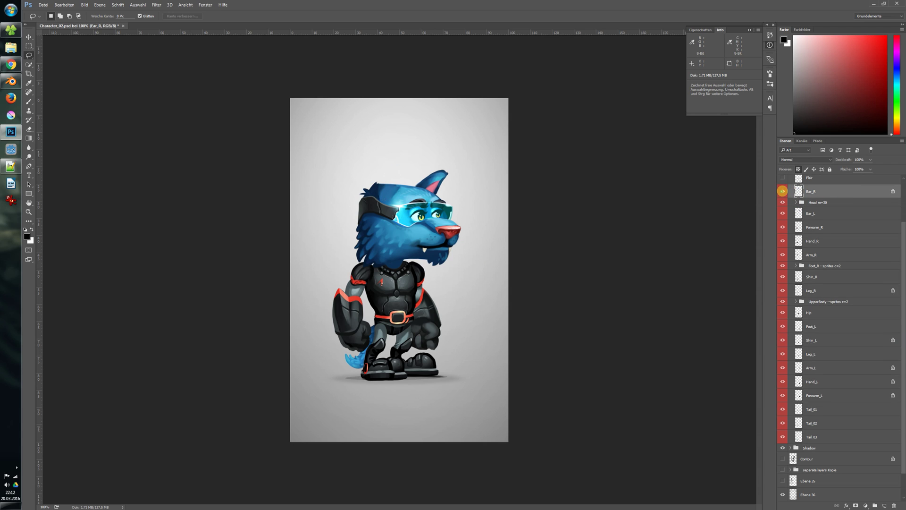
pyautogui.click(781, 192)
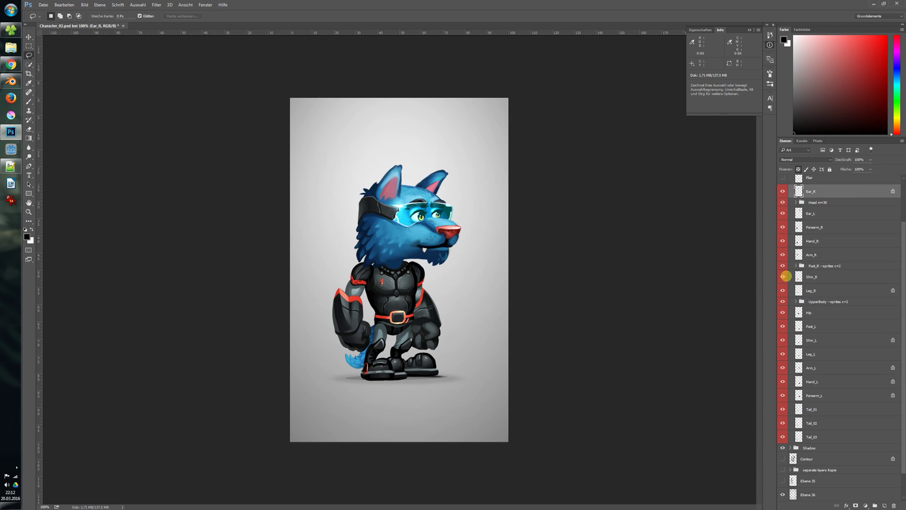
pyautogui.click(795, 266)
pyautogui.click(795, 266)
pyautogui.keyDown('shift'); pyautogui.click(851, 436); pyautogui.keyUp('shift')
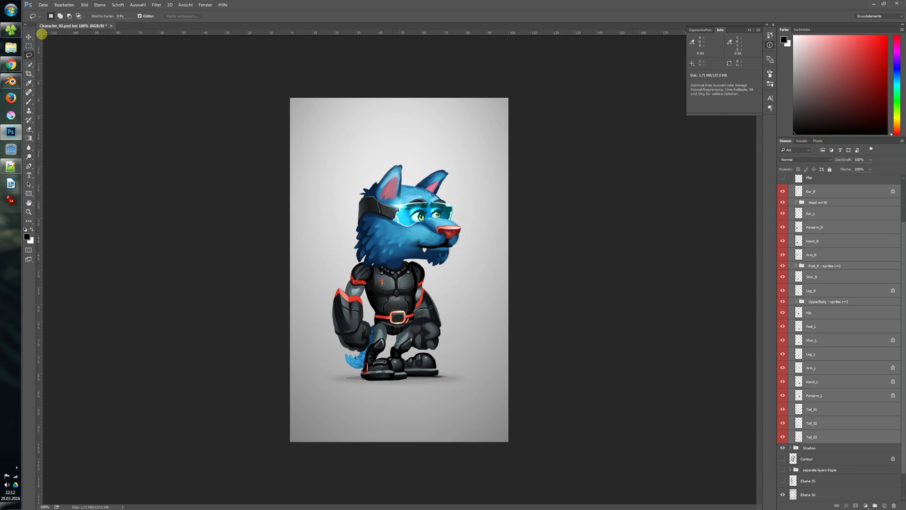
# Export the selected layers with the BlenderExporter script to the stip folder on the desktop, using the export name stip.
pyautogui.click(43, 6)
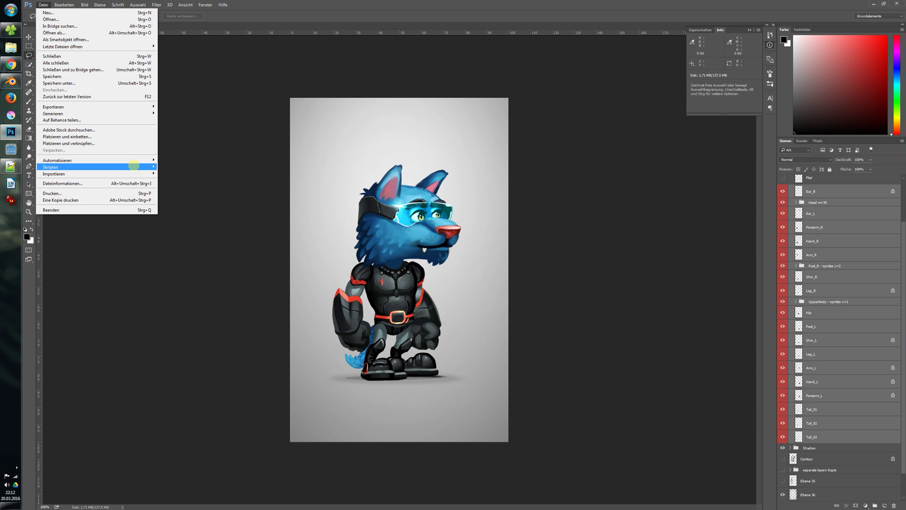
pyautogui.moveTo(141, 166)
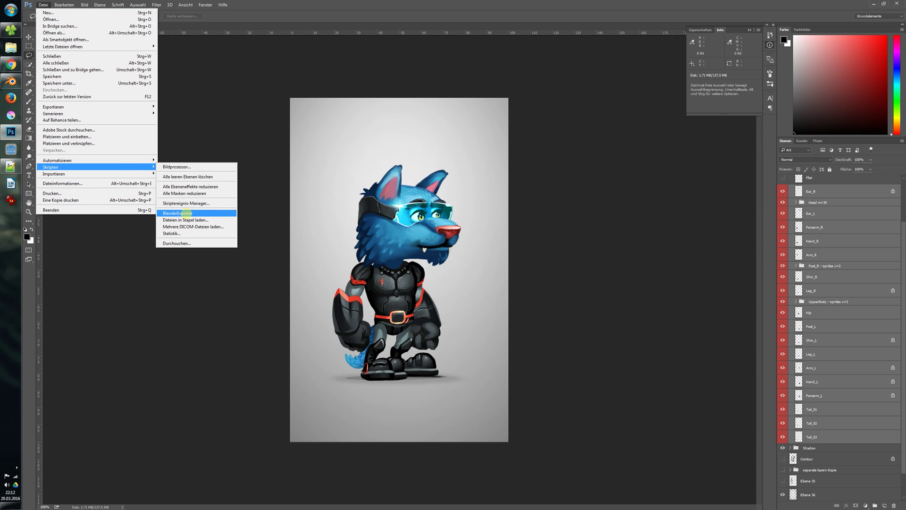
pyautogui.click(185, 213)
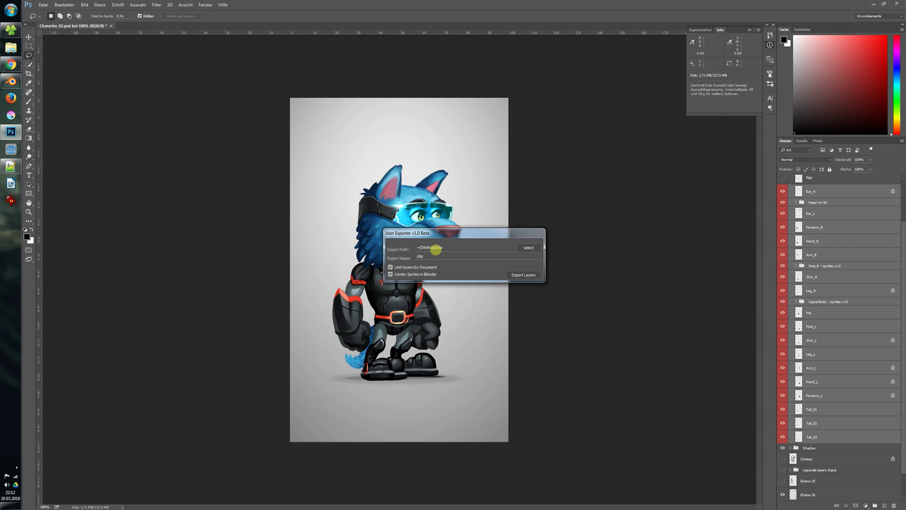
pyautogui.moveTo(435, 255); pyautogui.dragTo(411, 256)
pyautogui.click(524, 274)
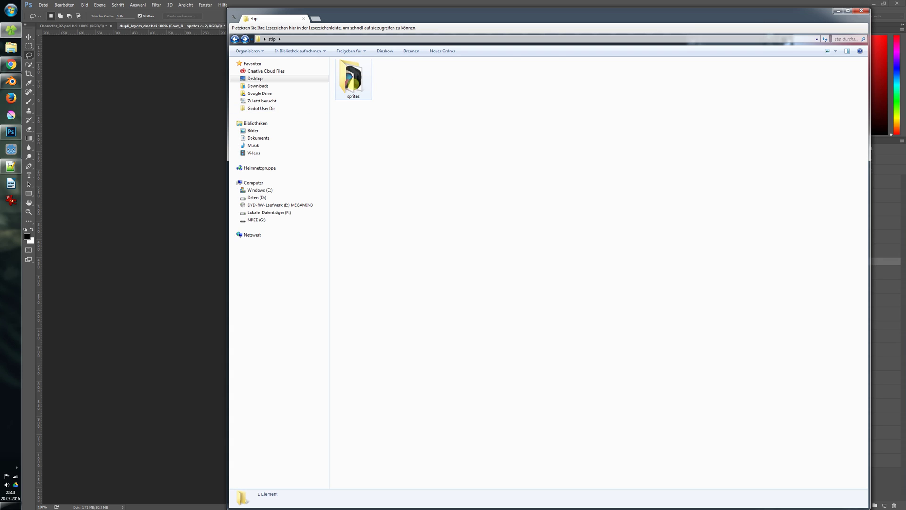
# Switch to Windows Explorer and examine the exported images in the sprites folder.
pyautogui.doubleClick(353, 78)
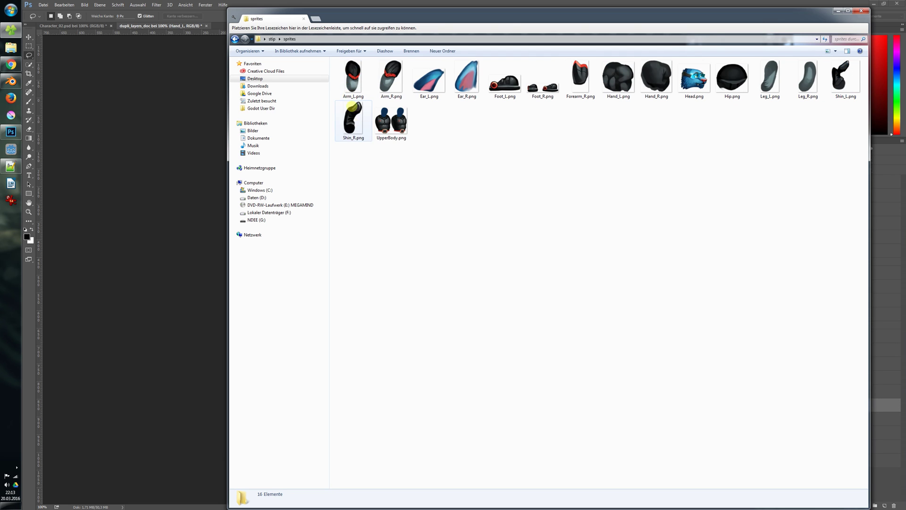
pyautogui.click(349, 83)
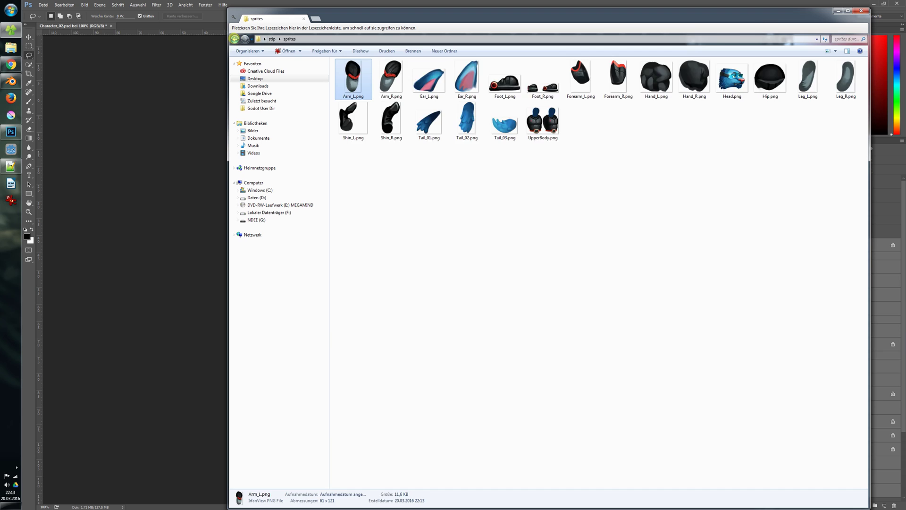
pyautogui.press('BackSpace')
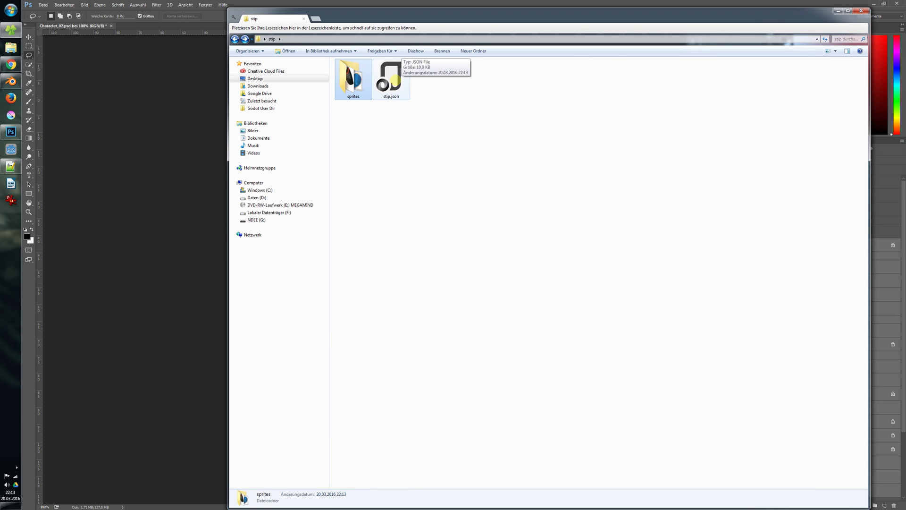
# Open the exported stip.json in Notepad++ and examine how its sprite nodes are defined.
pyautogui.click(395, 80)
pyautogui.rightClick(395, 84)
pyautogui.click(415, 114)
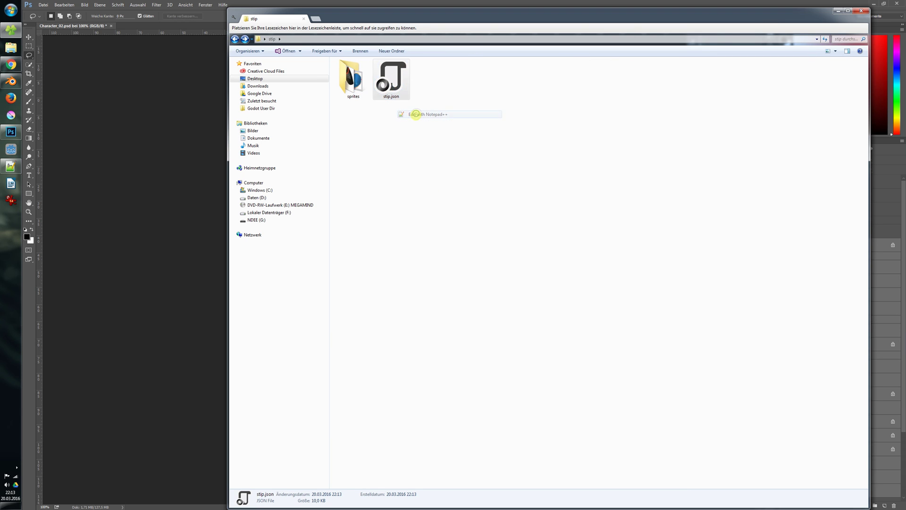
pyautogui.click(483, 287)
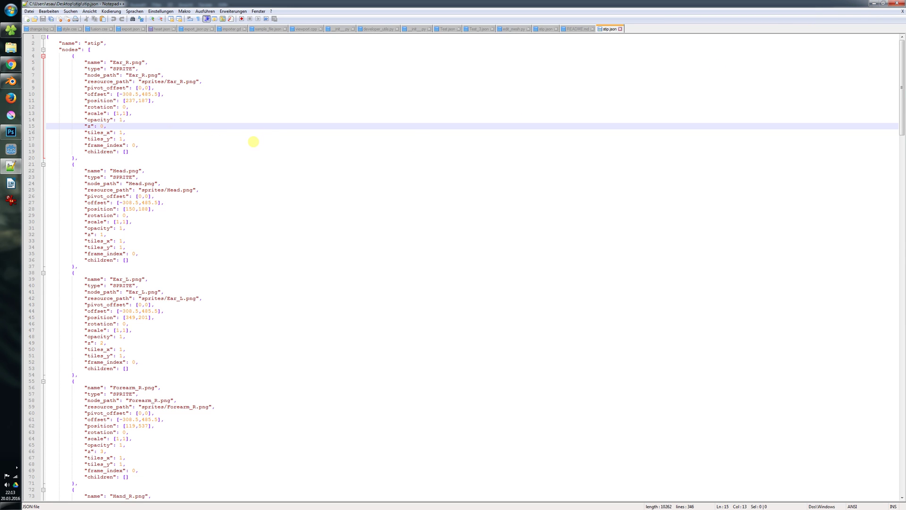
pyautogui.hotkey('alt', 'Tab')
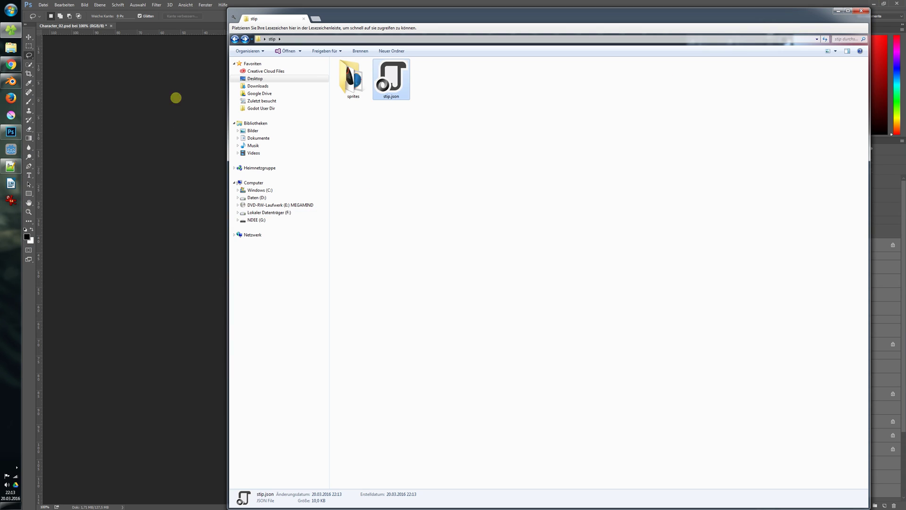
# Return to the exported sprites folder in Windows Explorer and view the Foot_R.png sprite sheet.
pyautogui.click(87, 27)
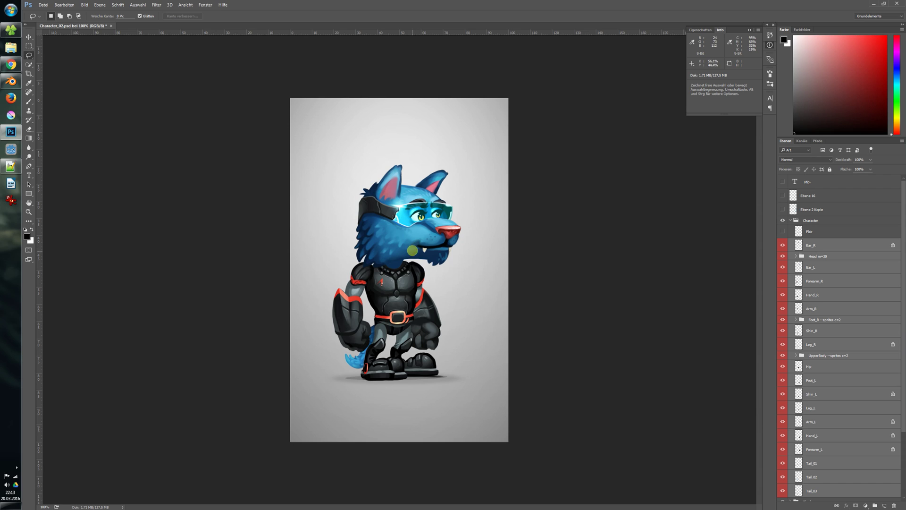
pyautogui.hotkey('ctrl', 's')
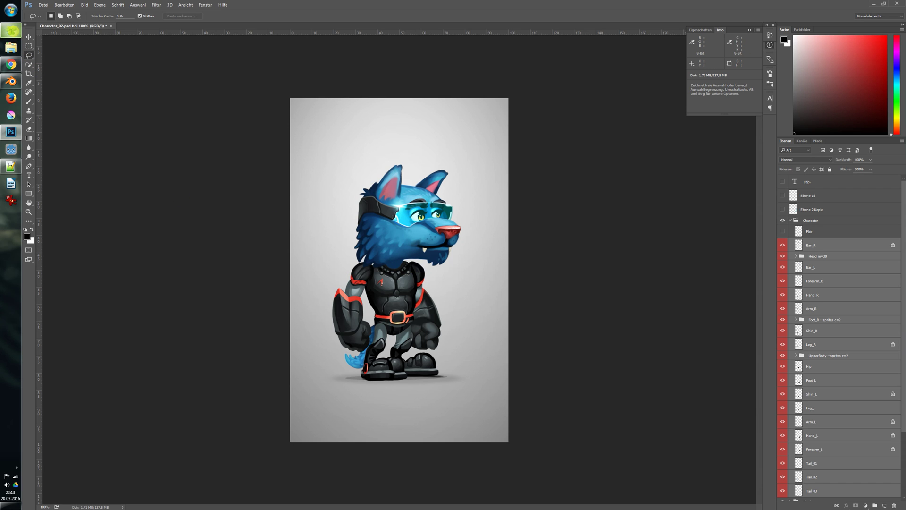
pyautogui.moveTo(10, 30)
pyautogui.click(60, 29)
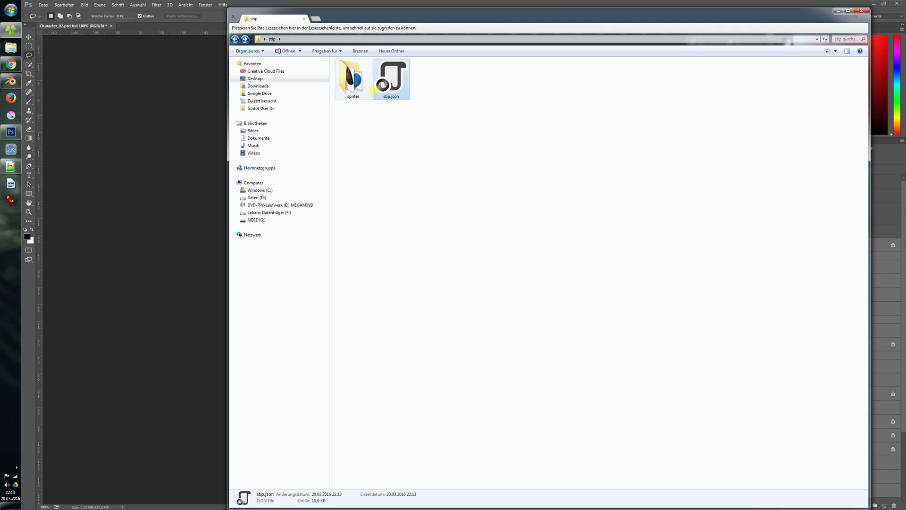
pyautogui.doubleClick(354, 82)
pyautogui.doubleClick(543, 82)
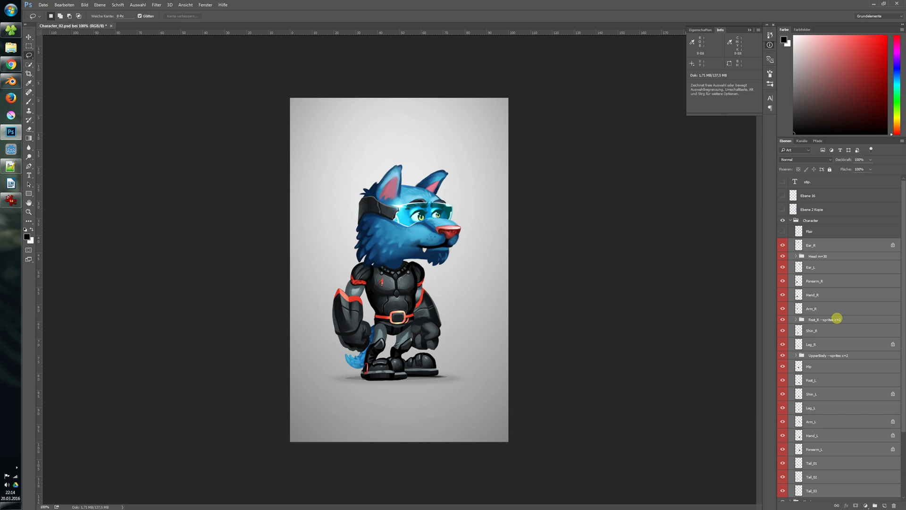
# Back in Photoshop, expand the Foot_R group, toggle its 01 and 02 layers to compare the frames, and inspect the group's name.
pyautogui.click(820, 257)
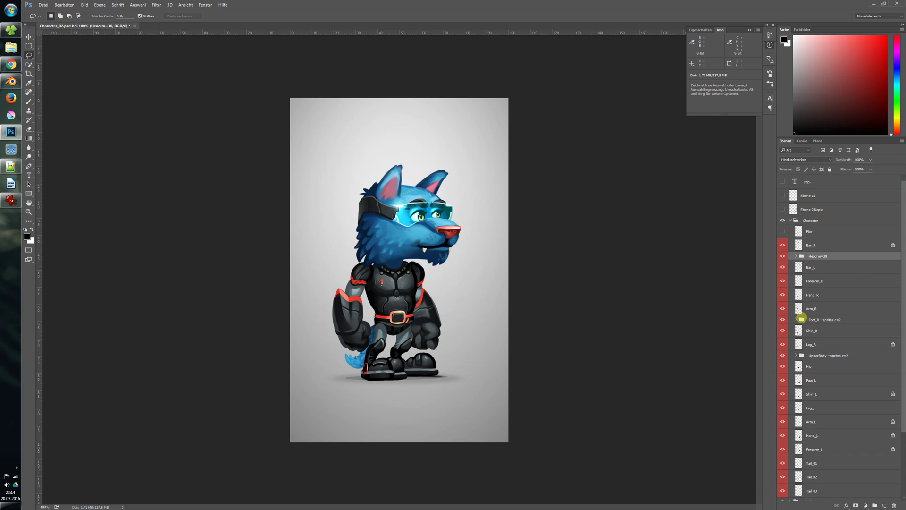
pyautogui.click(794, 320)
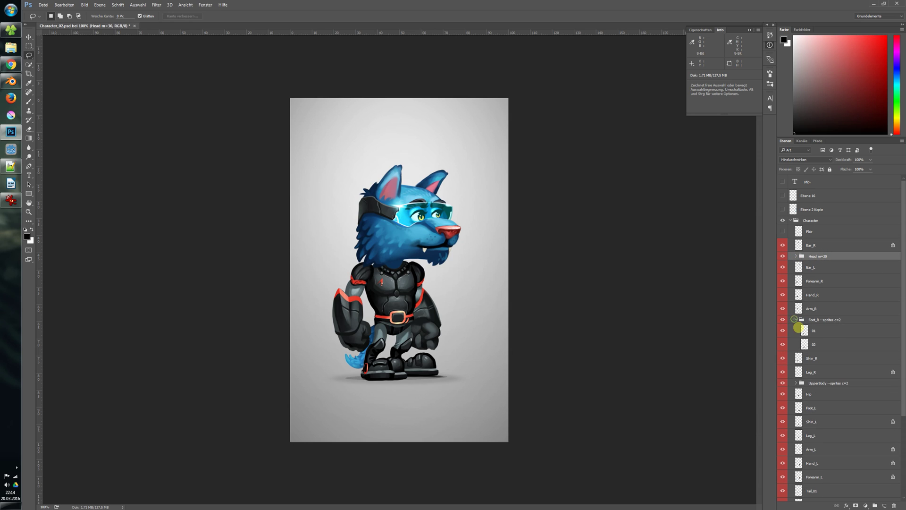
pyautogui.click(783, 330)
pyautogui.click(783, 343)
pyautogui.click(782, 346)
pyautogui.click(782, 330)
pyautogui.click(782, 330)
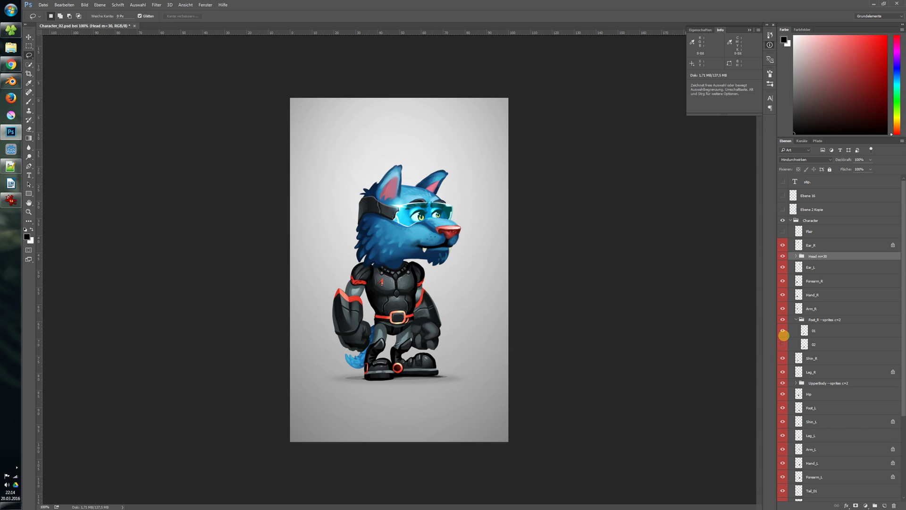
pyautogui.click(782, 344)
pyautogui.click(783, 344)
pyautogui.click(783, 343)
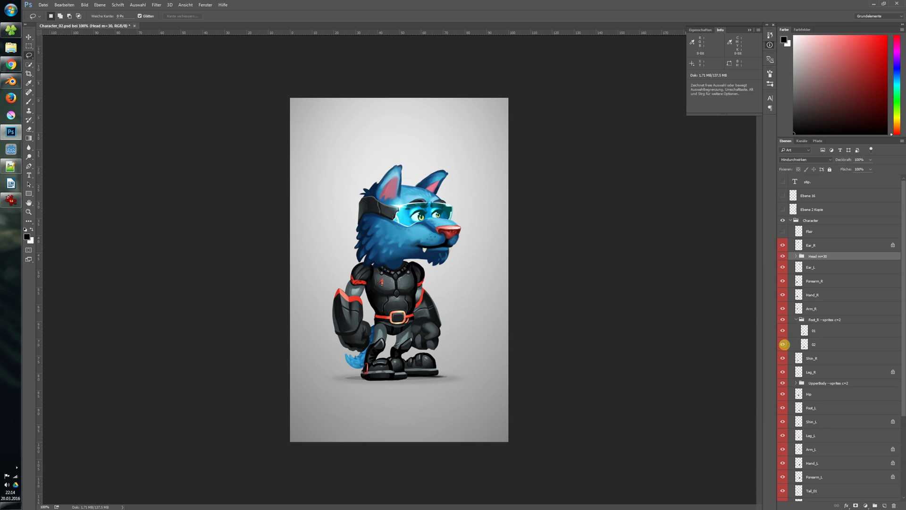
pyautogui.doubleClick(823, 320)
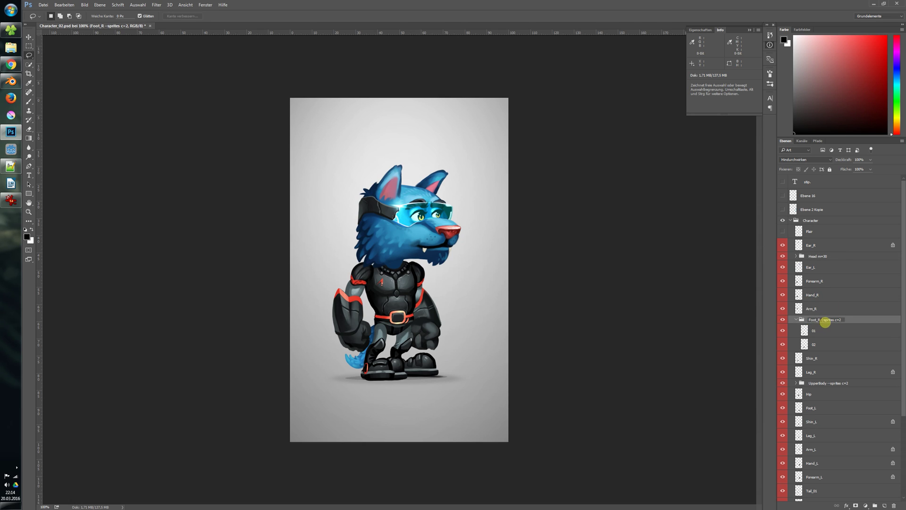
pyautogui.click(810, 330)
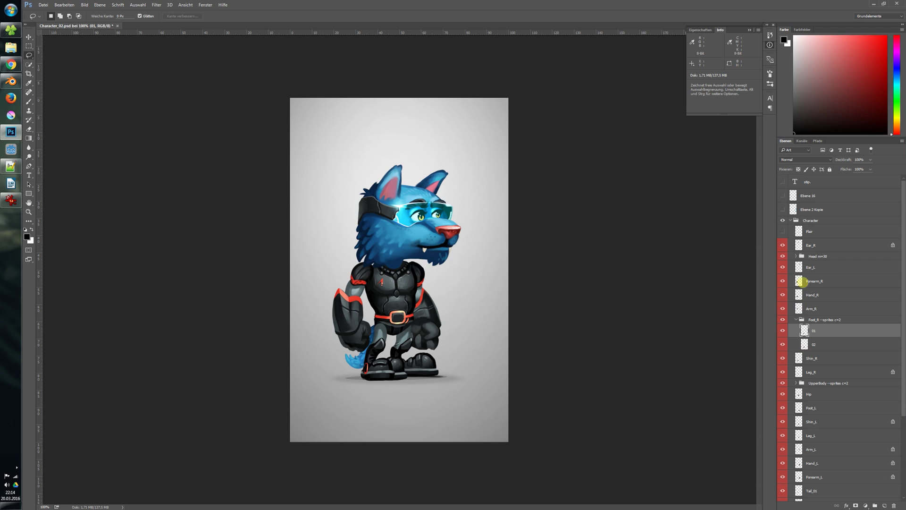
# Expand the UpperBody group and toggle its 01 subgroup to compare the two body frames.
pyautogui.click(795, 256)
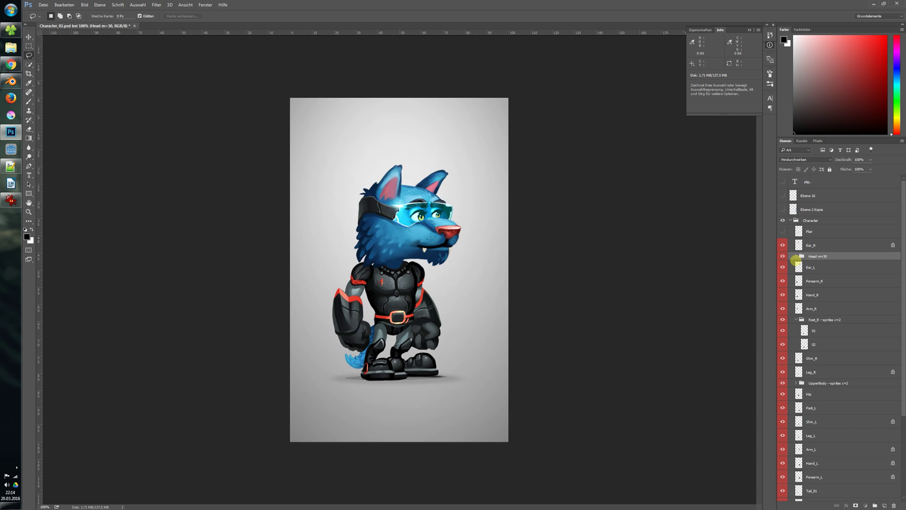
pyautogui.click(795, 383)
pyautogui.click(817, 392)
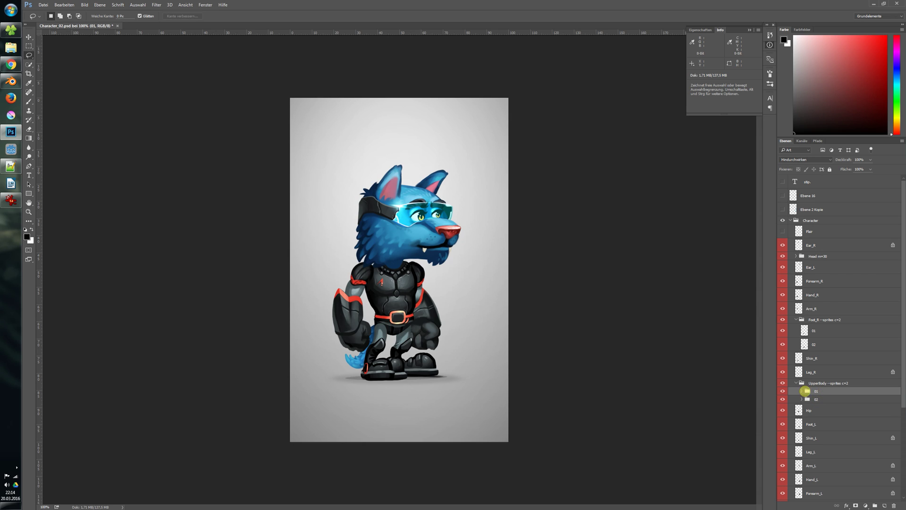
pyautogui.doubleClick(782, 390)
pyautogui.click(782, 391)
pyautogui.click(782, 391)
# Review the exported Foot_R.png in Windows Explorer and rename the Foot_R group to "Foot_R --sprites c=1" in Photoshop.
pyautogui.click(830, 319)
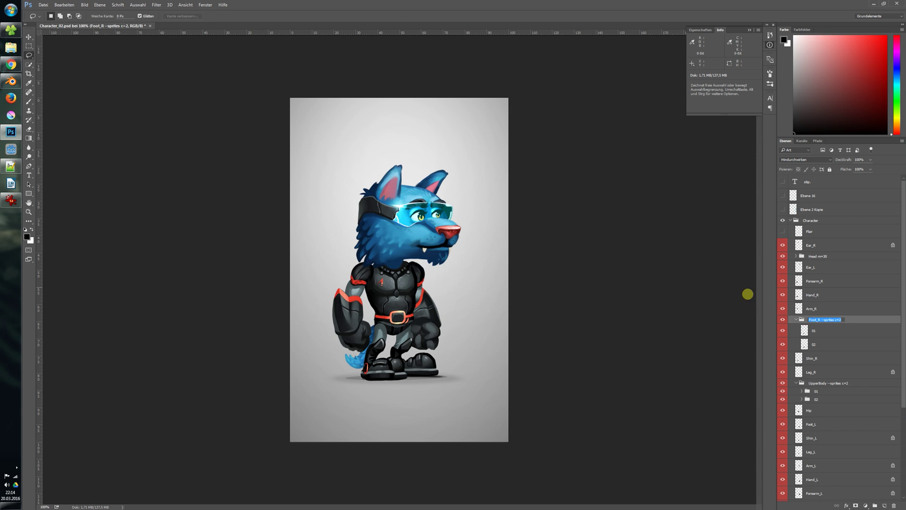
pyautogui.click(10, 31)
pyautogui.click(553, 80)
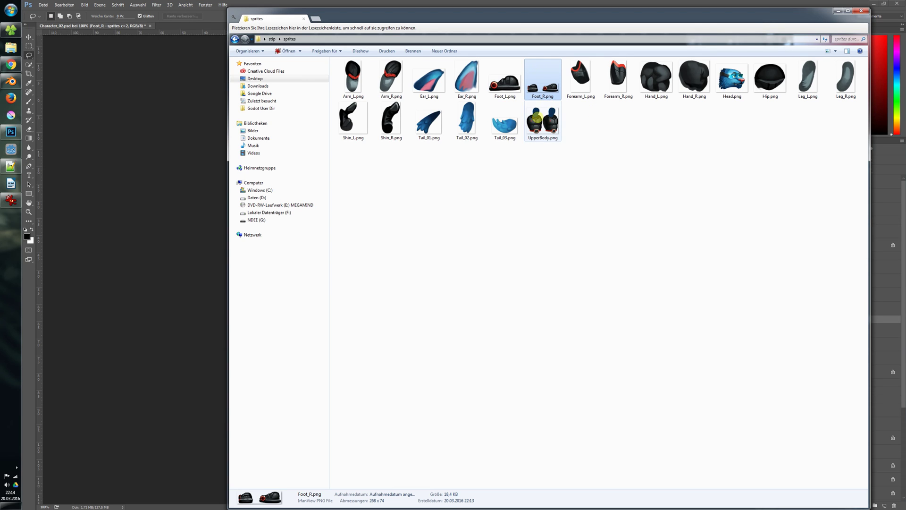
pyautogui.click(124, 30)
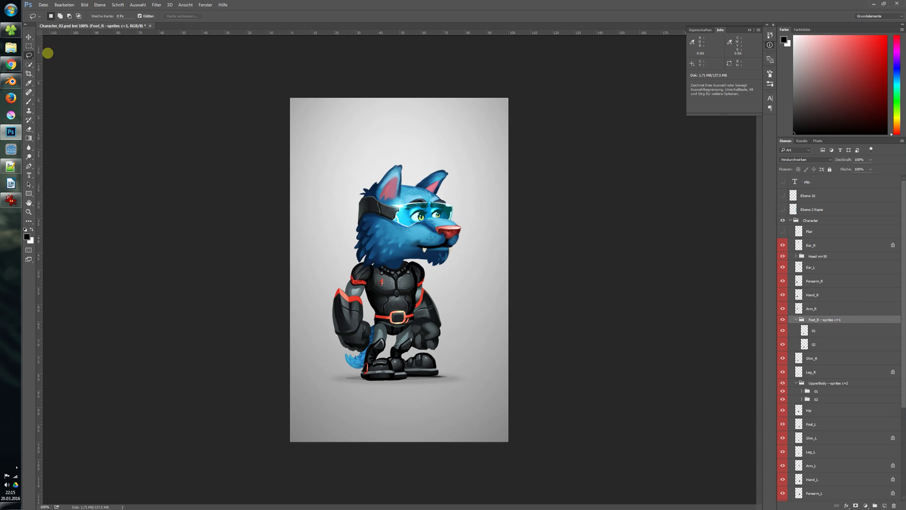
# Export the layers again with Json Exporter to ~/Desktop/stip, keeping the name stip, layer limiting and sprite centering enabled.
pyautogui.click(43, 5)
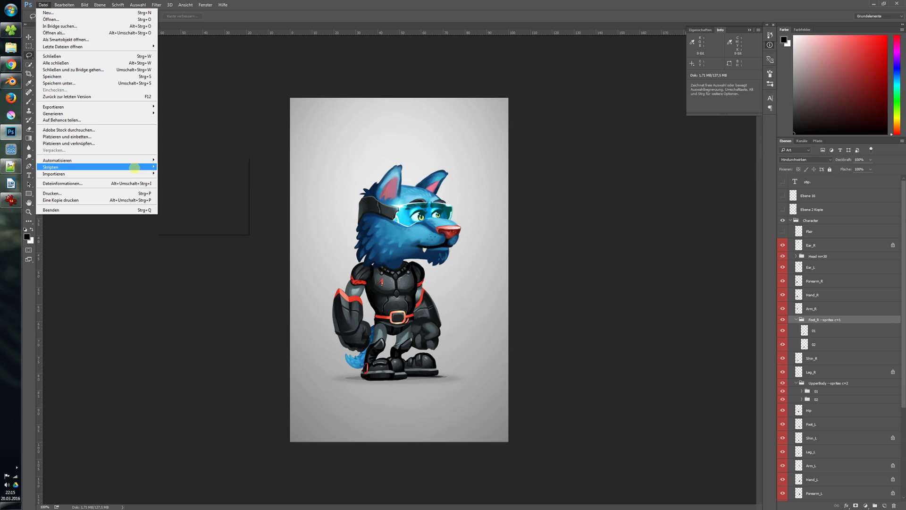
pyautogui.moveTo(137, 167)
pyautogui.click(170, 213)
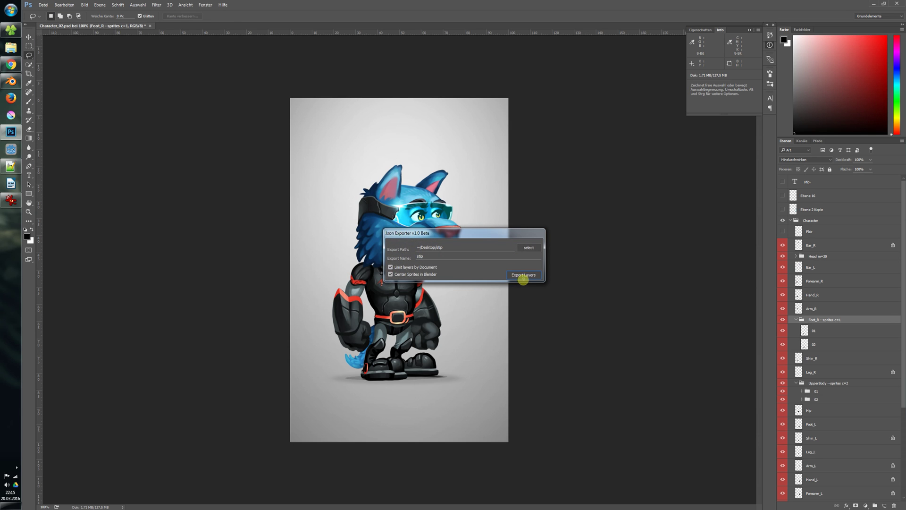
pyautogui.click(523, 275)
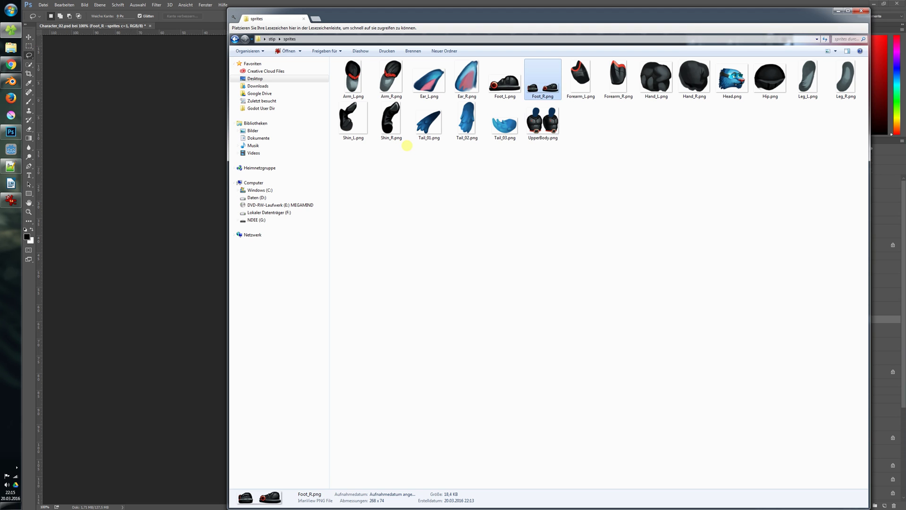
# View Foot_R.png in the sprites folder, then select the "Head m=30" group in Photoshop and compare it with the exported Head.png.
pyautogui.doubleClick(542, 80)
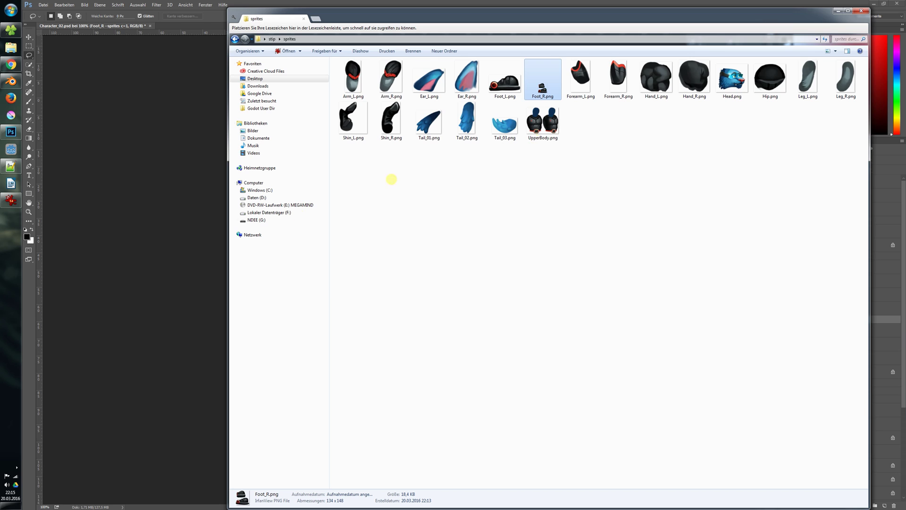
pyautogui.click(180, 264)
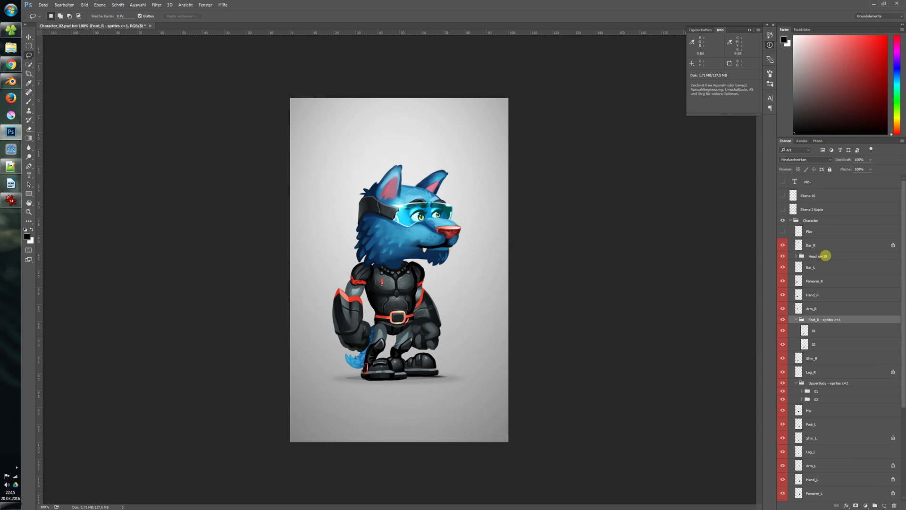
pyautogui.click(824, 255)
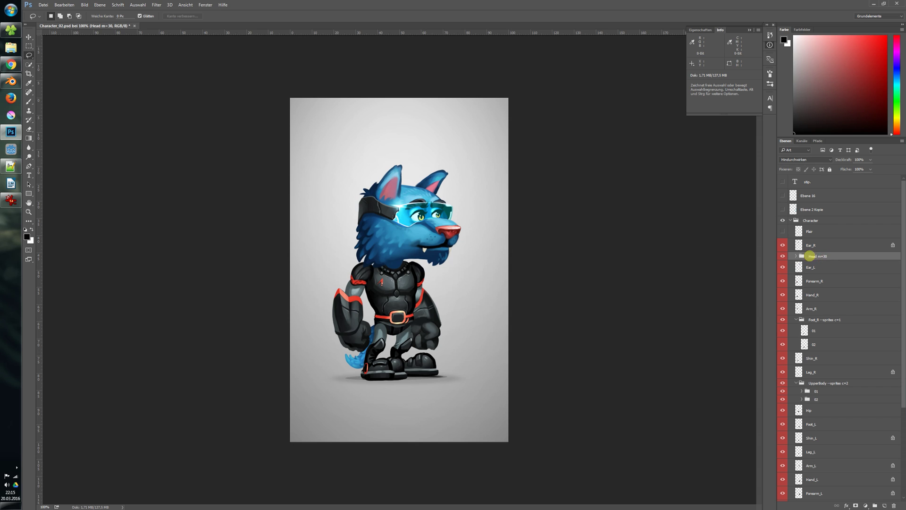
pyautogui.click(11, 47)
pyautogui.doubleClick(727, 81)
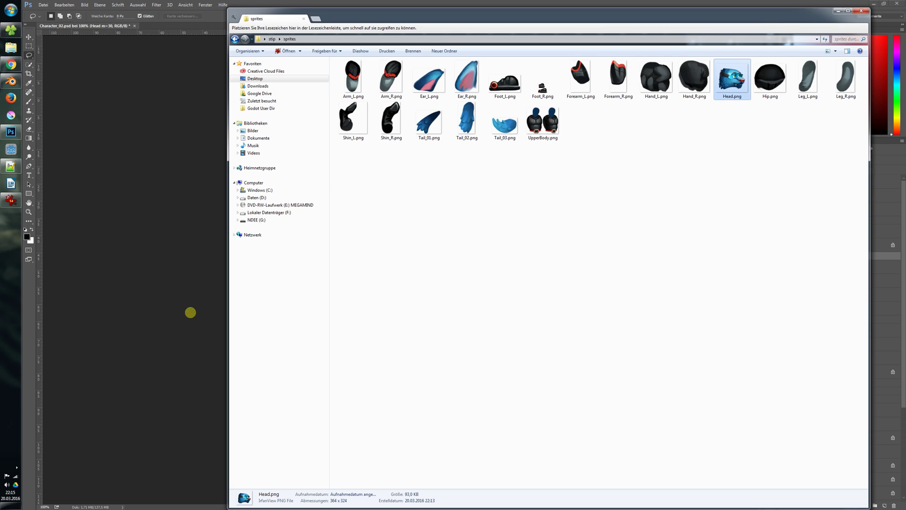
pyautogui.click(163, 320)
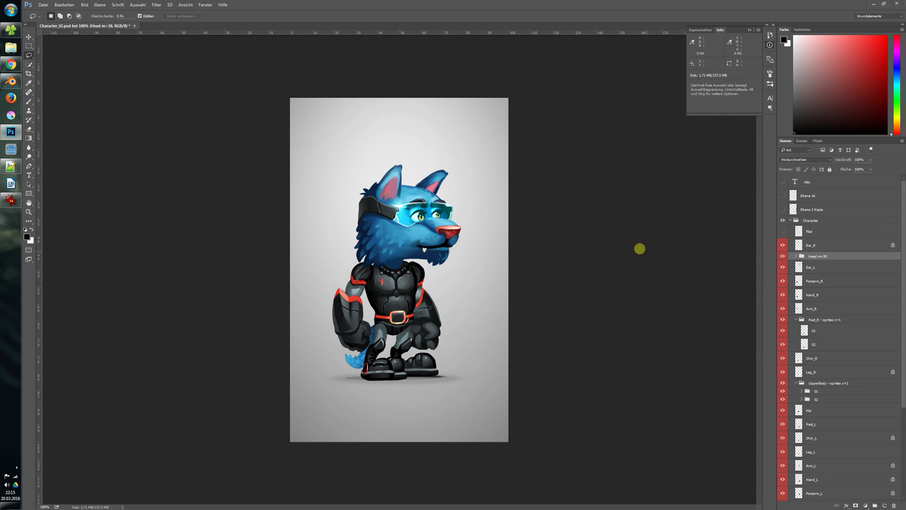
pyautogui.moveTo(898, 226); pyautogui.dragTo(899, 279)
# Switch to Blender and toggle the Foot_R.png sprite's frame index between 0 and 1 to compare its two frames.
pyautogui.click(11, 81)
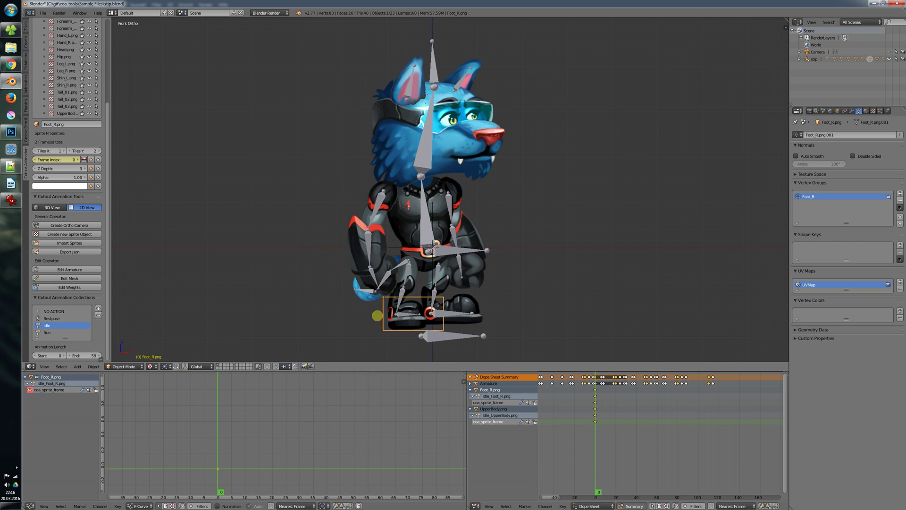
pyautogui.press('g')
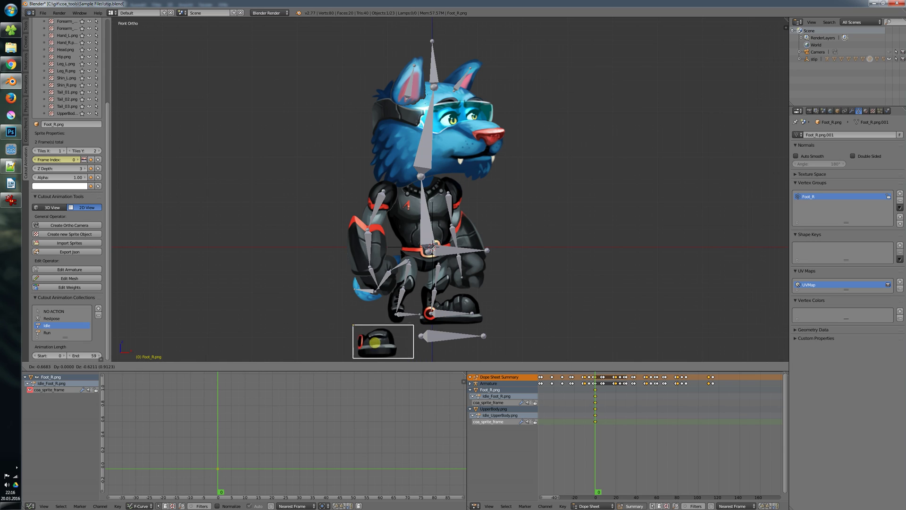
pyautogui.press('Escape')
pyautogui.click(78, 159)
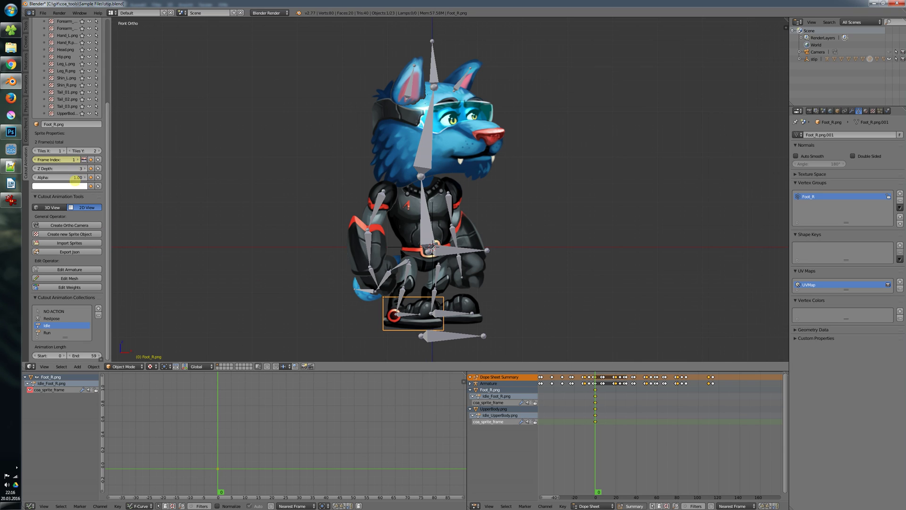
pyautogui.click(35, 160)
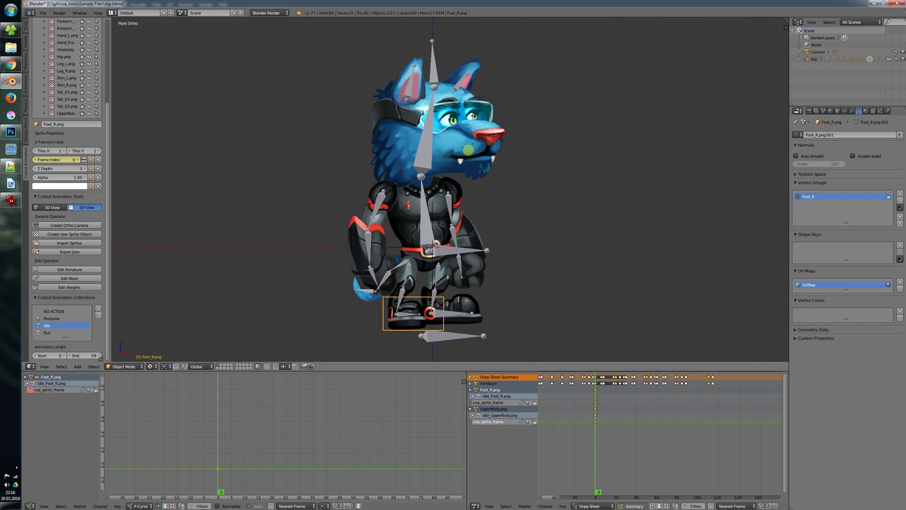
pyautogui.click(76, 159)
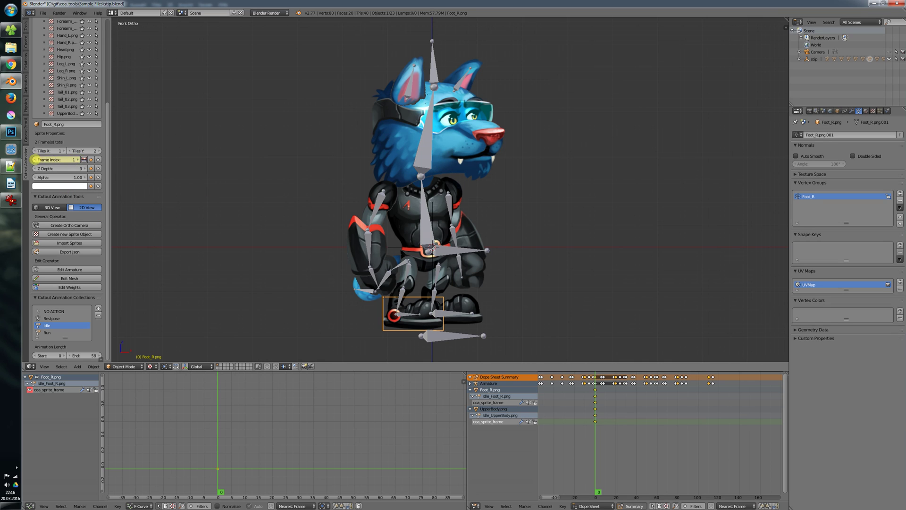
pyautogui.click(34, 160)
pyautogui.click(77, 159)
pyautogui.click(35, 158)
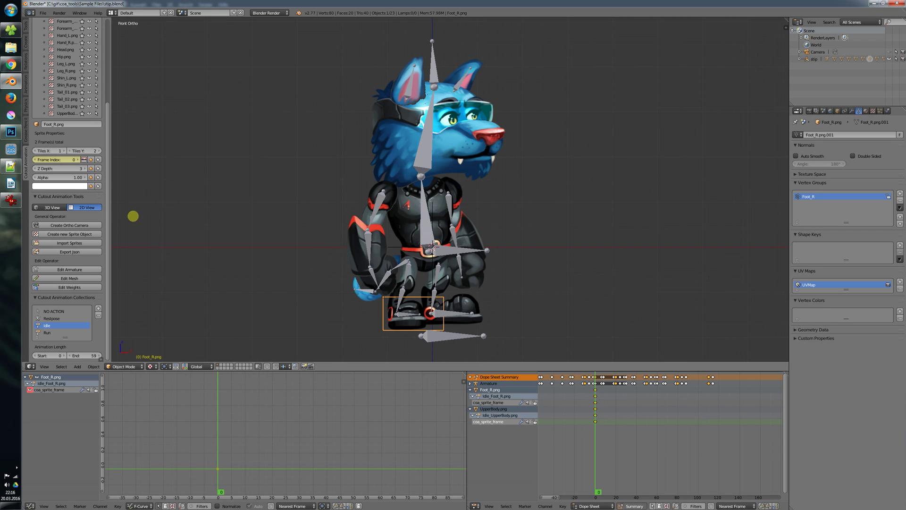
# Choose the second foot image, frame index 1, for the Foot_R.png sprite from its frame thumbnails.
pyautogui.click(84, 159)
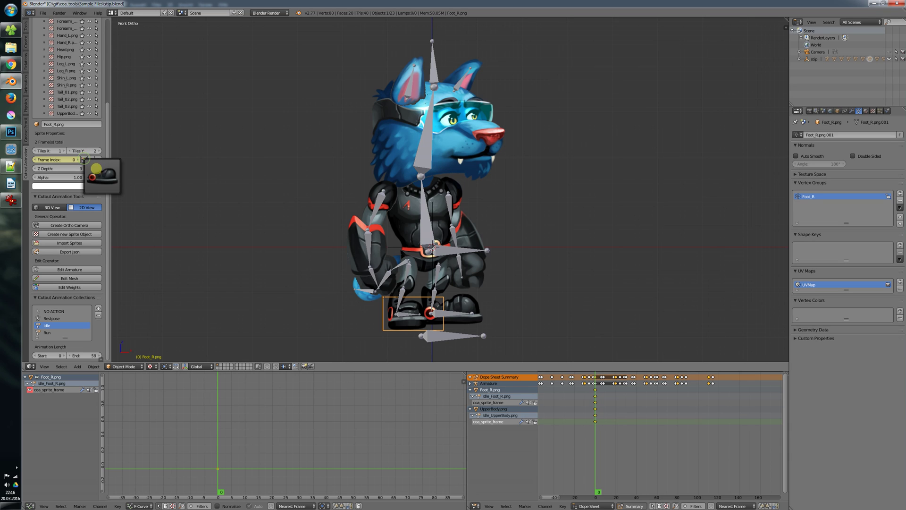
pyautogui.click(101, 176)
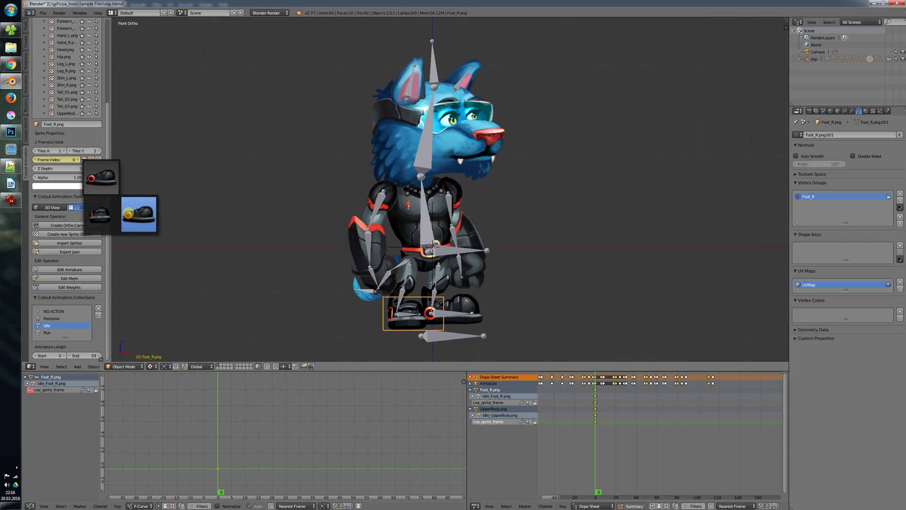
pyautogui.click(135, 215)
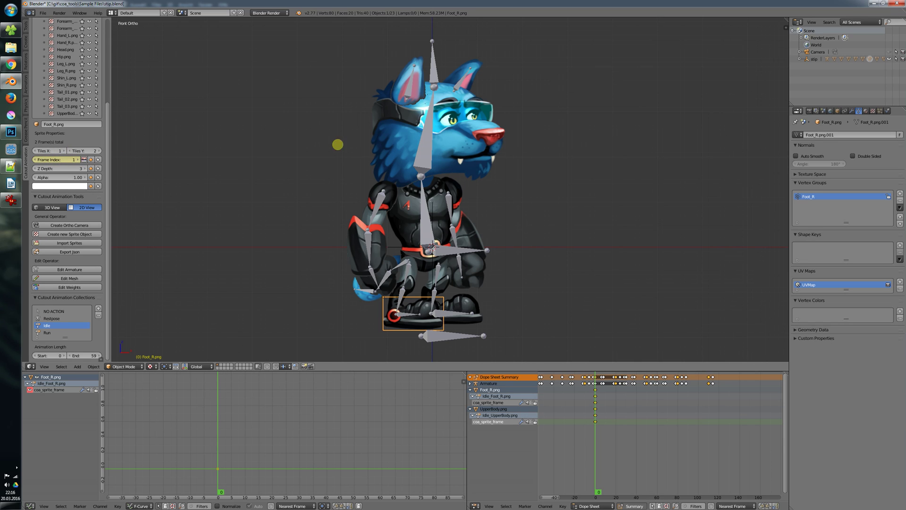
# Select the UpperBody.png sprite, step through its frame index and inspect its frame thumbnails.
pyautogui.rightClick(409, 223)
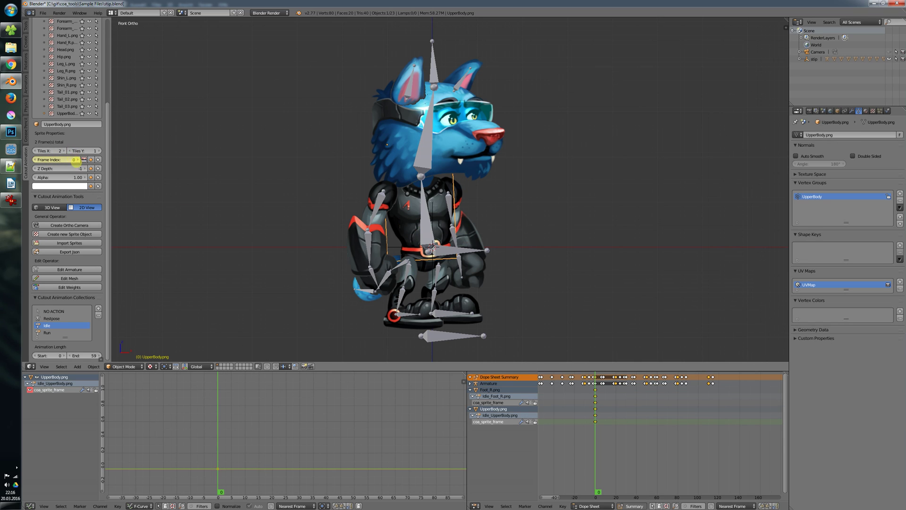
pyautogui.click(35, 159)
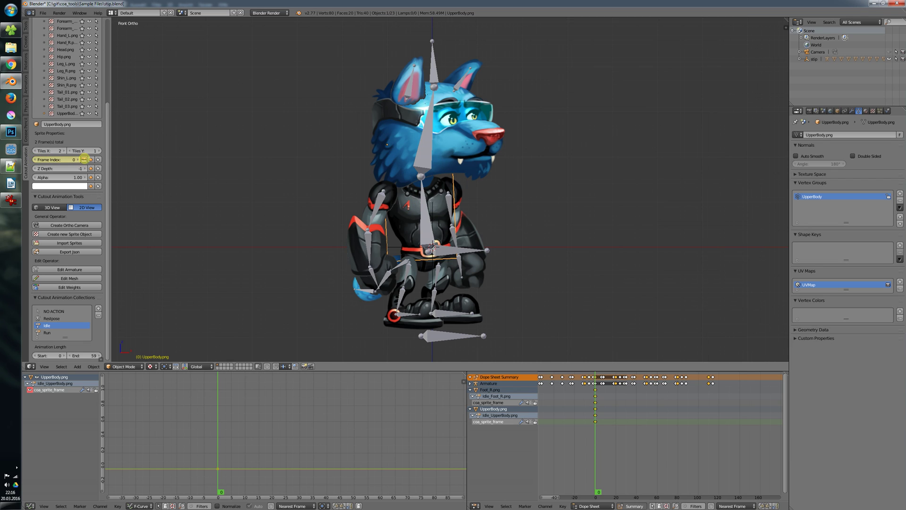
pyautogui.click(83, 160)
pyautogui.click(100, 179)
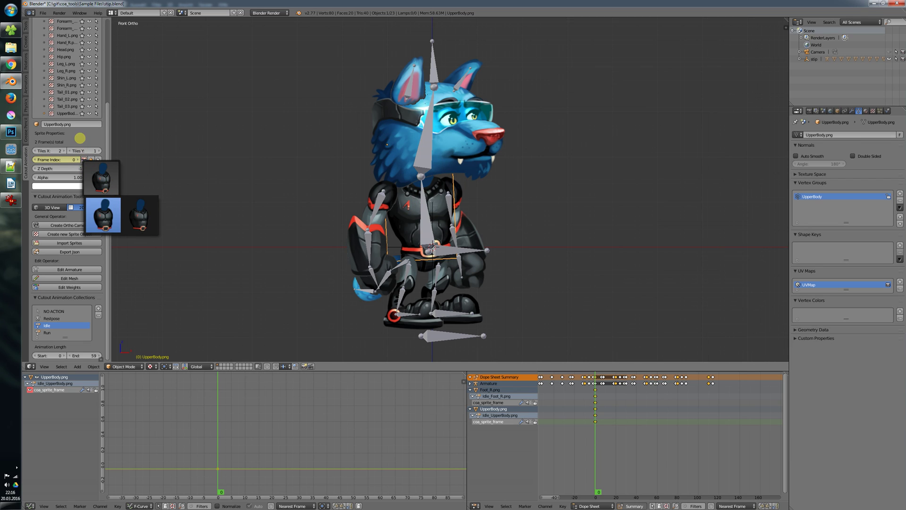
# Try setting Tiles X to 2 on the Forearm_R.png sprite, then restore it to 1.
pyautogui.rightClick(348, 233)
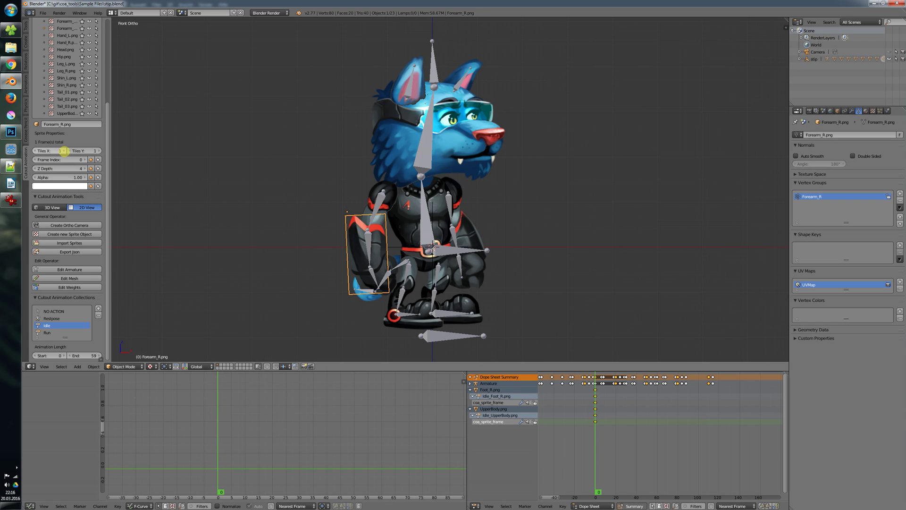
pyautogui.click(65, 151)
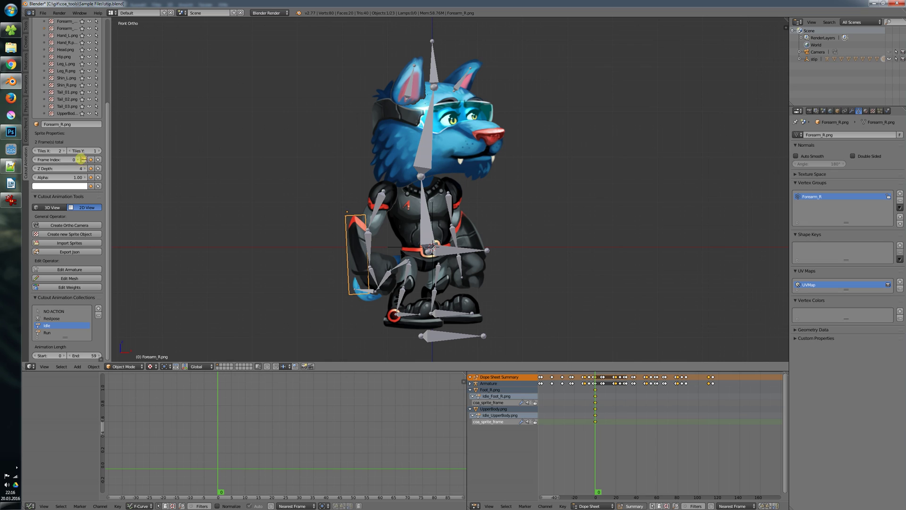
pyautogui.click(83, 159)
pyautogui.click(35, 151)
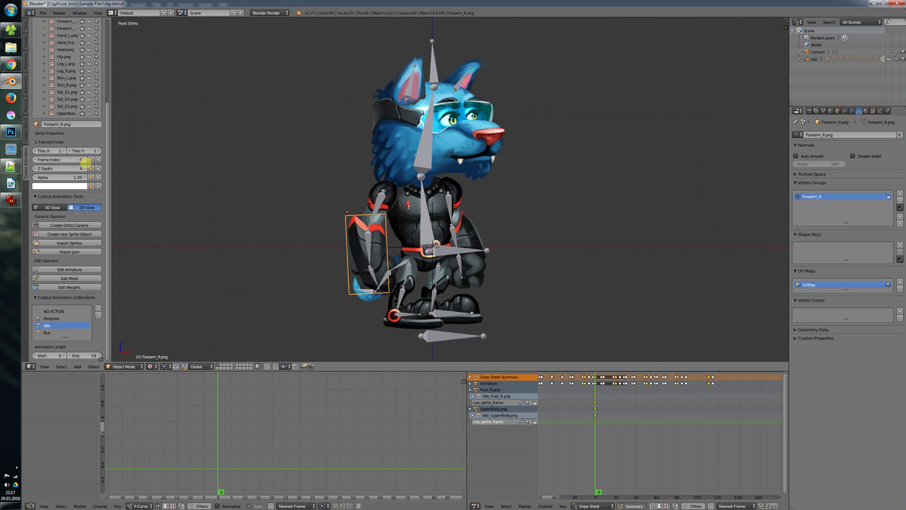
# Select the Head.png sprite and try out different alpha values on it.
pyautogui.keyDown('shift'); pyautogui.moveTo(513, 190); pyautogui.dragTo(476, 200, button='middle'); pyautogui.keyUp('shift')
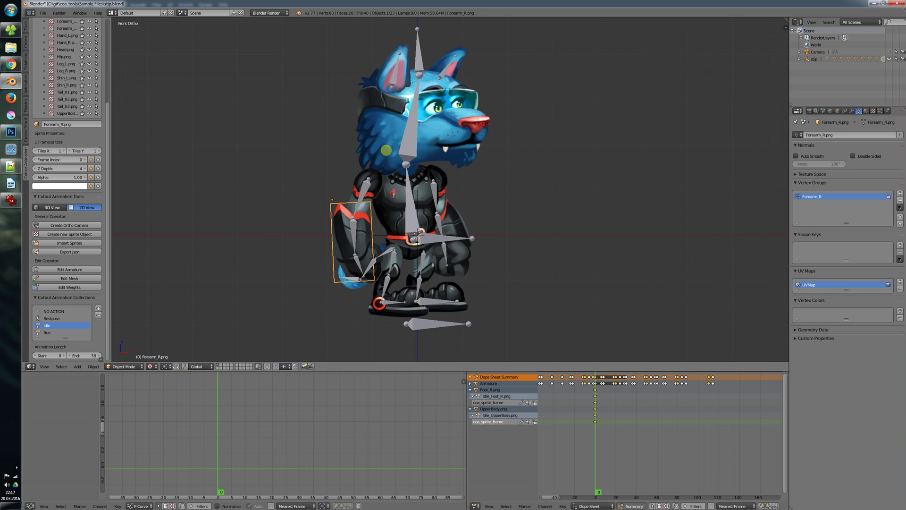
pyautogui.rightClick(381, 152)
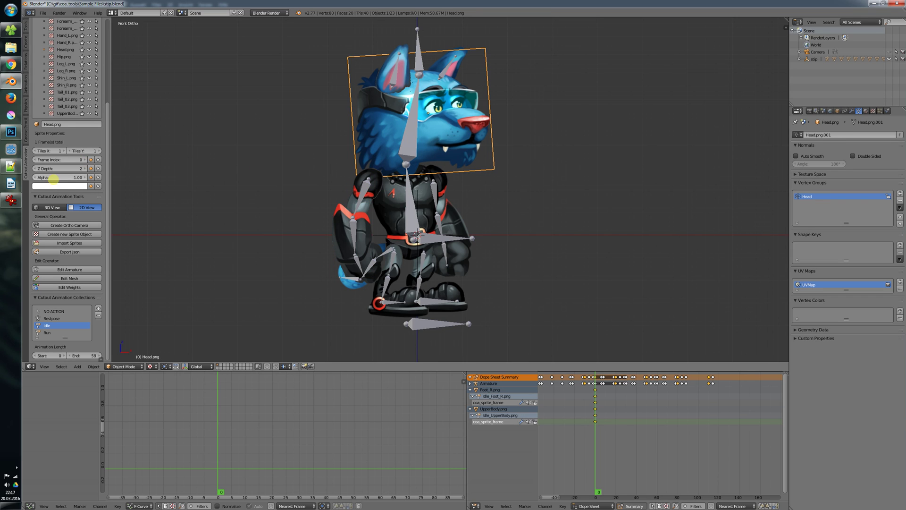
pyautogui.moveTo(69, 178); pyautogui.dragTo(101, 180)
# Add the Arm_R.png and Forearm_R.png sprites to the Head.png selection and try adjusting their shared alpha.
pyautogui.rightClick(348, 190)
pyautogui.rightClick(349, 191)
pyautogui.rightClick(350, 191)
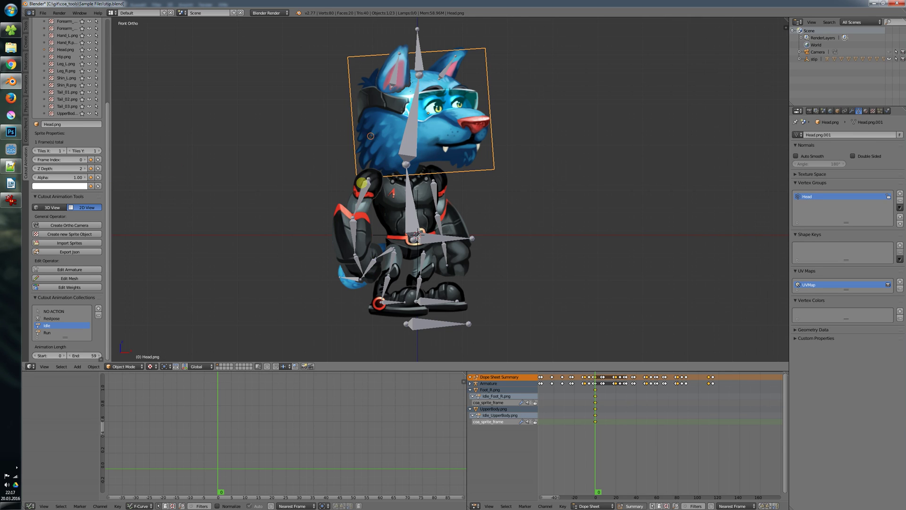
pyautogui.keyDown('shift'); pyautogui.rightClick(353, 192); pyautogui.keyUp('shift')
pyautogui.keyDown('shift'); pyautogui.rightClick(354, 192); pyautogui.keyUp('shift')
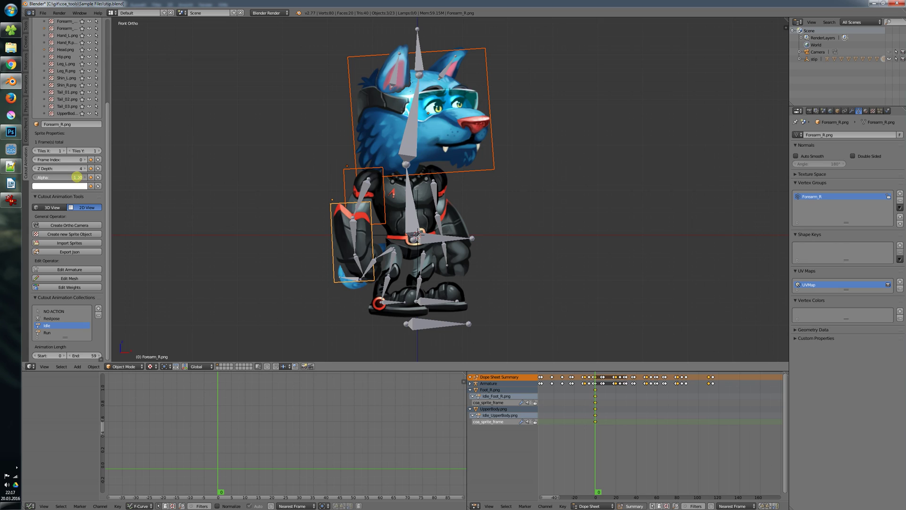
pyautogui.moveTo(79, 177)
pyautogui.mouseDown()
pyautogui.moveTo(68, 177)
pyautogui.moveTo(80, 178)
pyautogui.mouseUp()
# Add a new animation collection, then insert and delete an alpha keyframe at frame 0 for the three selected sprites.
pyautogui.click(91, 177)
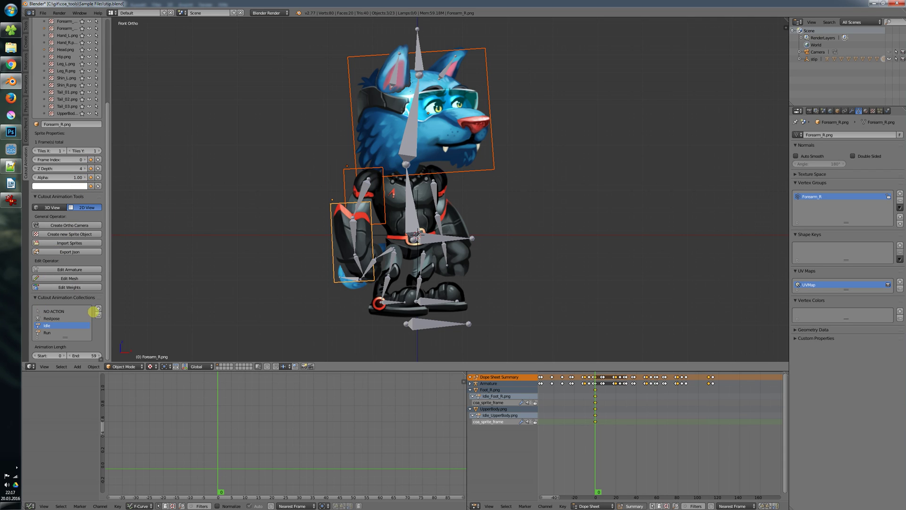
pyautogui.click(98, 307)
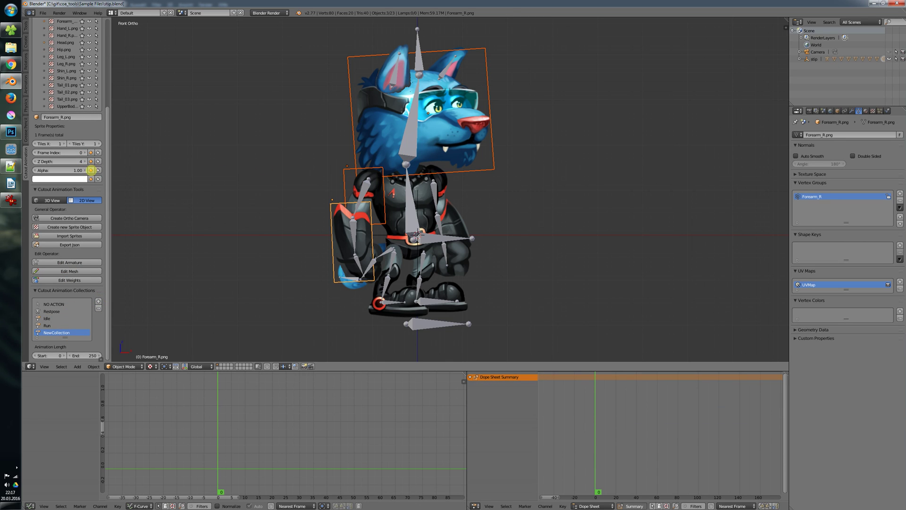
pyautogui.click(91, 178)
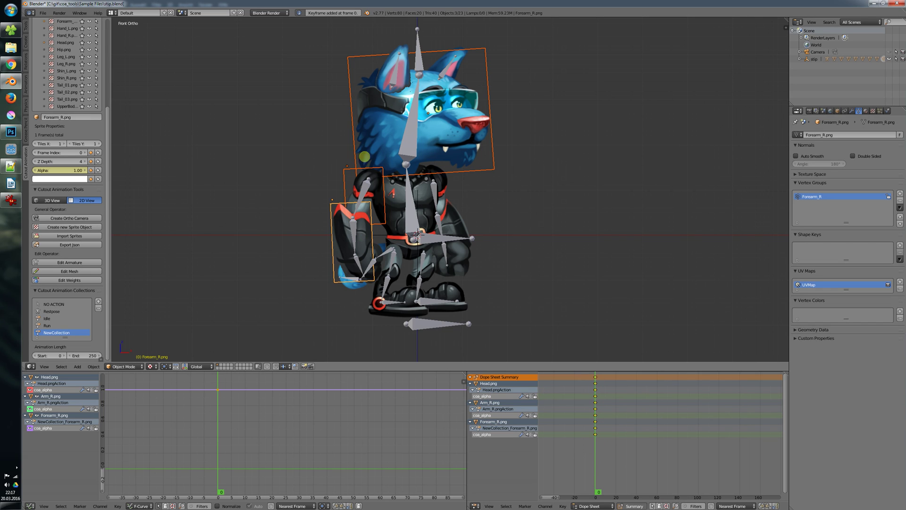
pyautogui.click(99, 179)
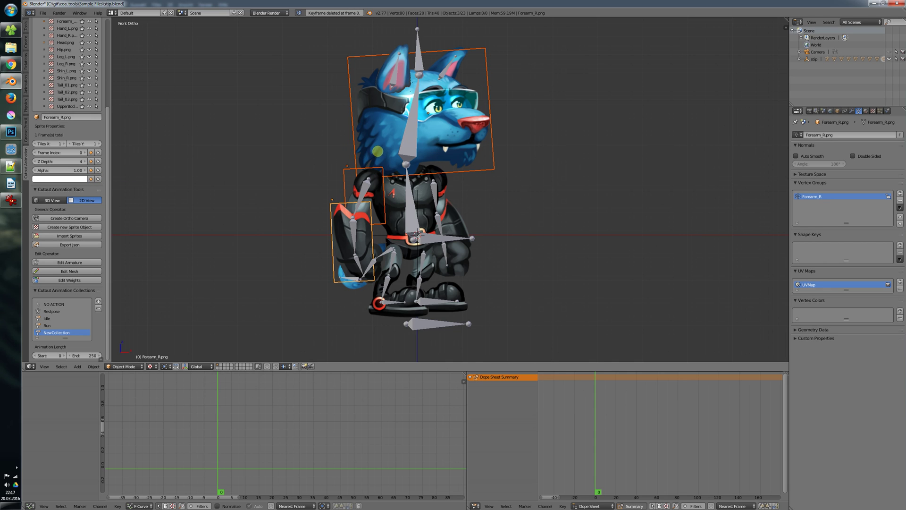
# Try a different tint color on the selected sprites, then reset its RGB values to 1.000.
pyautogui.click(57, 180)
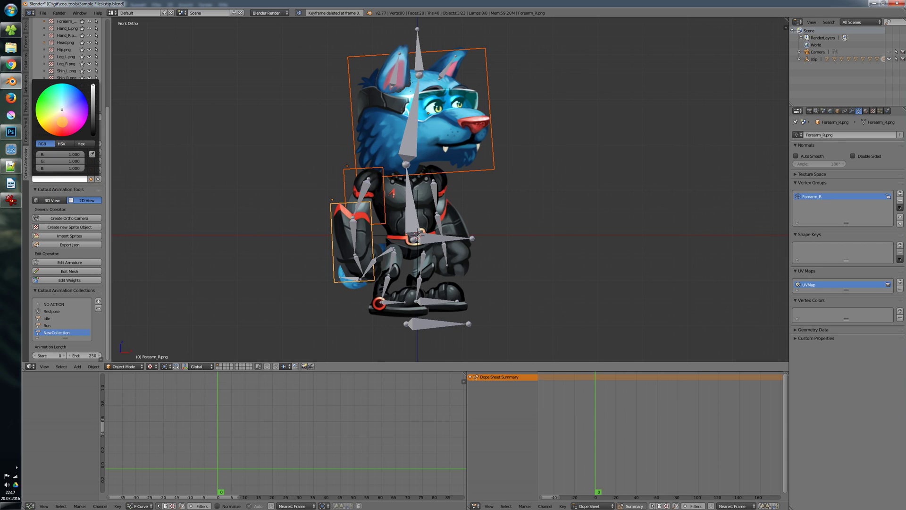
pyautogui.moveTo(62, 109)
pyautogui.mouseDown()
pyautogui.moveTo(71, 114)
pyautogui.moveTo(74, 105)
pyautogui.moveTo(72, 116)
pyautogui.moveTo(55, 103)
pyautogui.moveTo(49, 116)
pyautogui.moveTo(61, 111)
pyautogui.mouseUp()
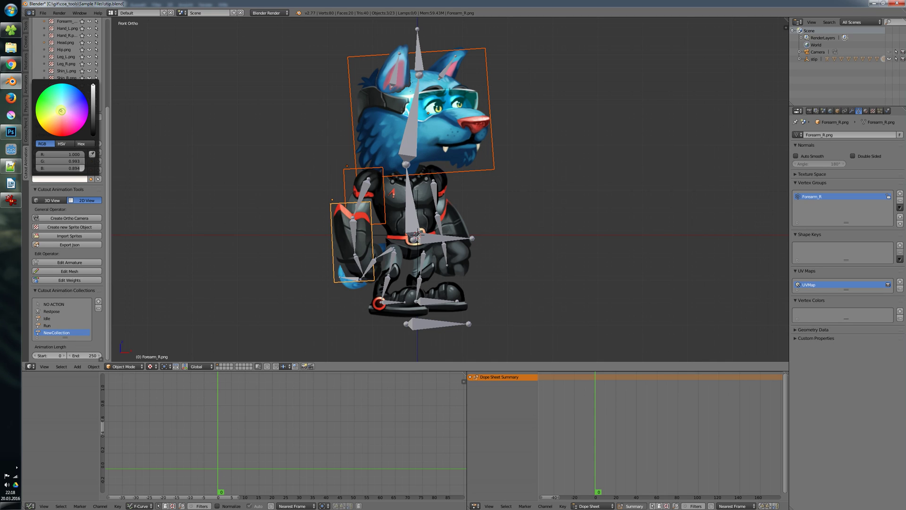
pyautogui.click(75, 178)
pyautogui.moveTo(75, 160); pyautogui.dragTo(100, 156)
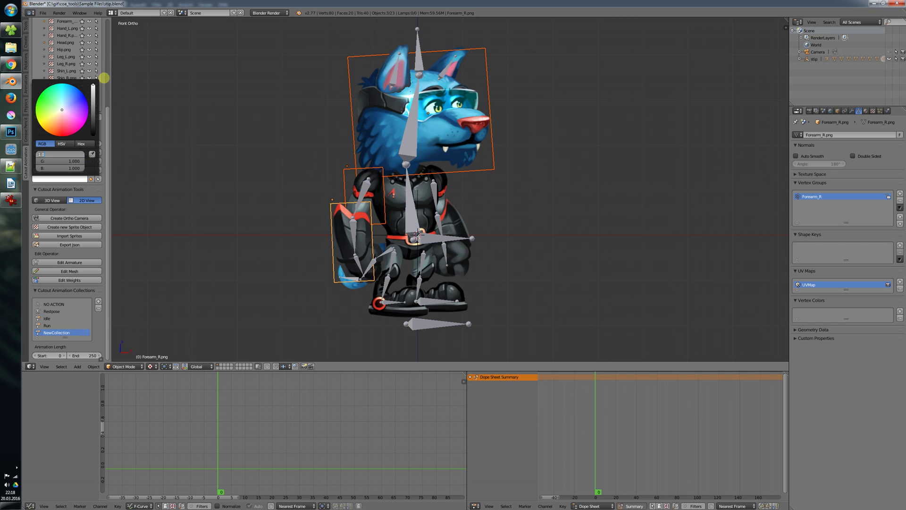
pyautogui.press('Return')
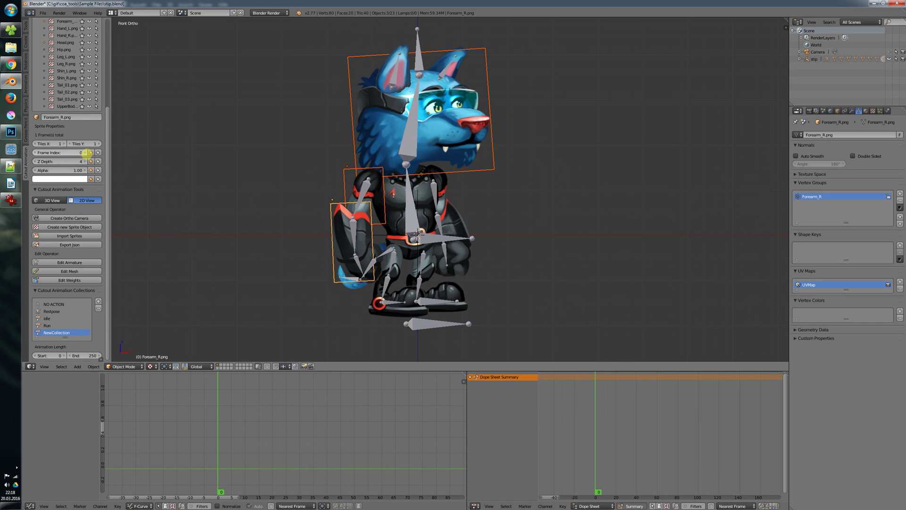
# Select the Foot_R.png sprite and open the keyframe interpolation options for its frame index without adding a keyframe.
pyautogui.rightClick(398, 315)
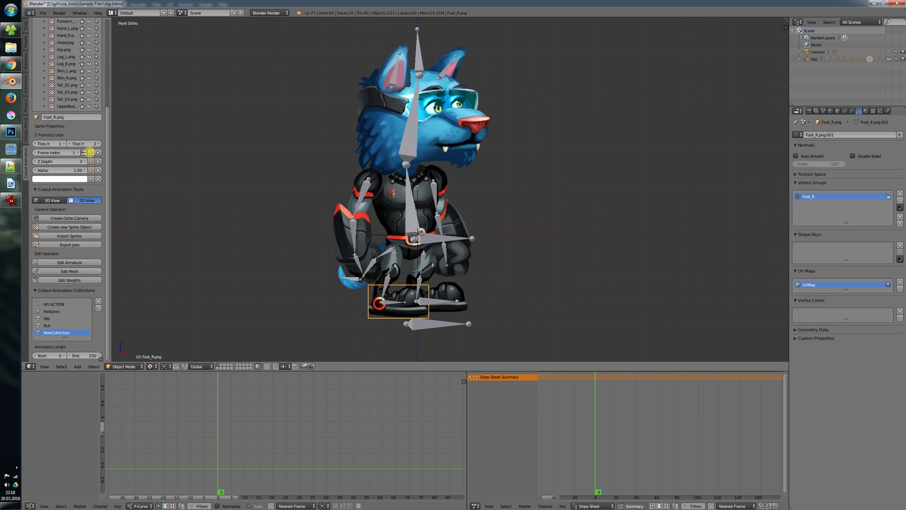
pyautogui.click(91, 152)
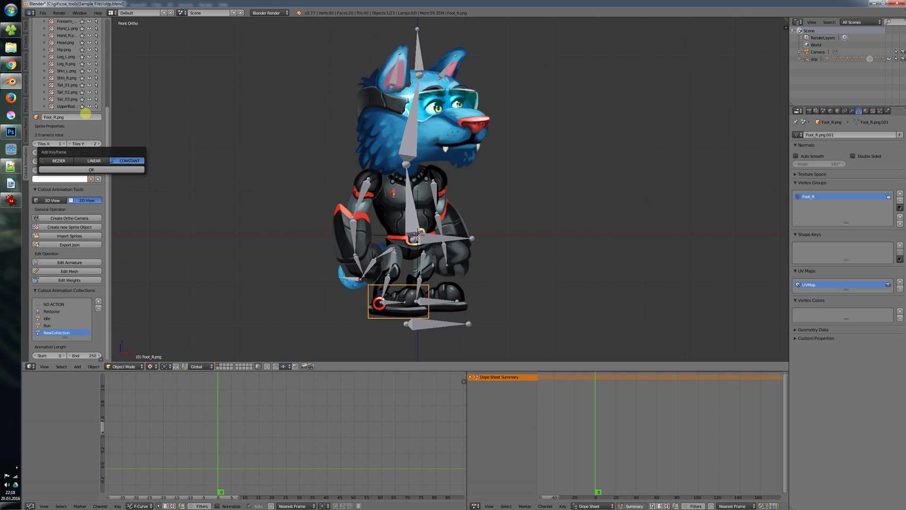
pyautogui.click(78, 125)
# Toggle the viewport between 3D View and 2D View, orbiting around the character in 3D and finishing in 2D View.
pyautogui.keyDown('shift'); pyautogui.moveTo(388, 200); pyautogui.dragTo(373, 212, button='middle'); pyautogui.keyUp('shift')
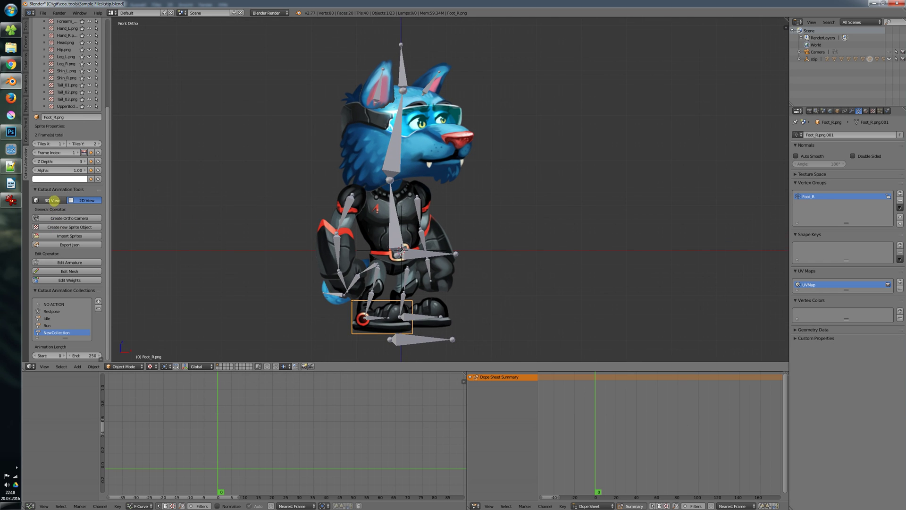
pyautogui.click(52, 200)
pyautogui.moveTo(312, 208); pyautogui.dragTo(386, 215, button='middle')
pyautogui.scroll(-3, 386, 215)
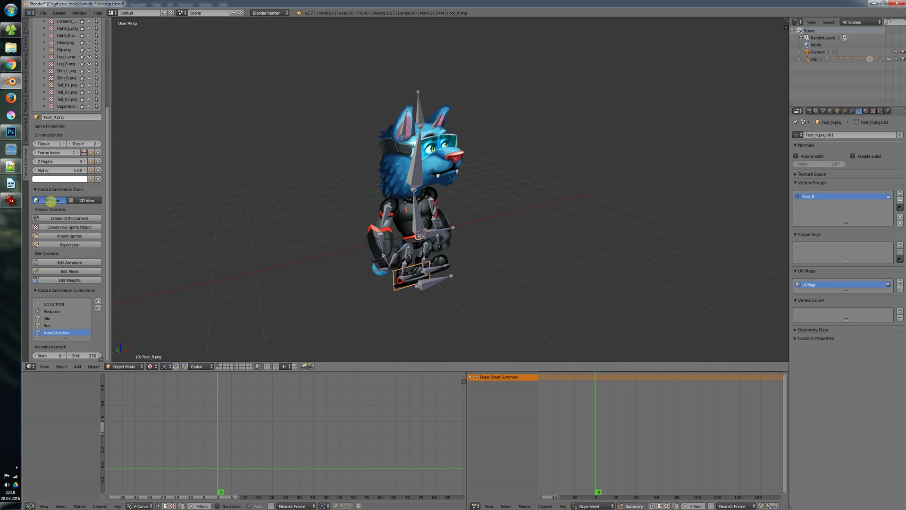
pyautogui.click(90, 201)
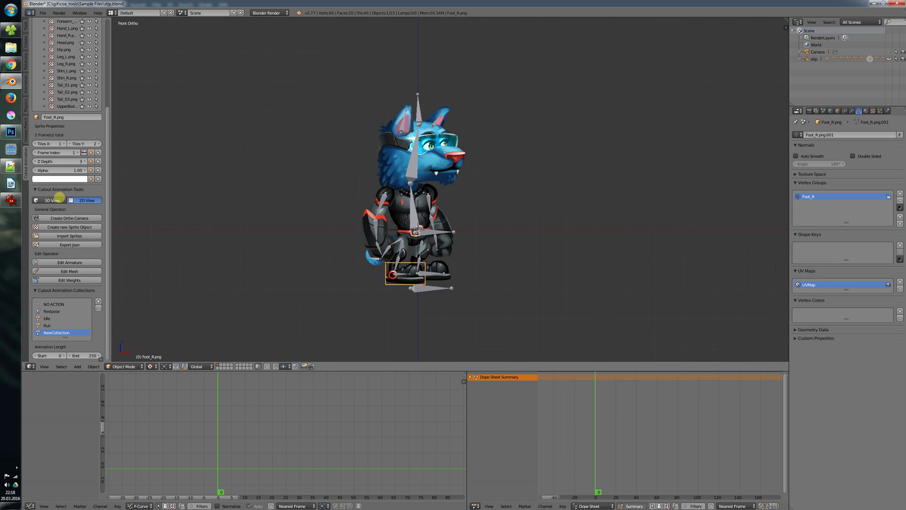
pyautogui.click(64, 200)
pyautogui.click(87, 201)
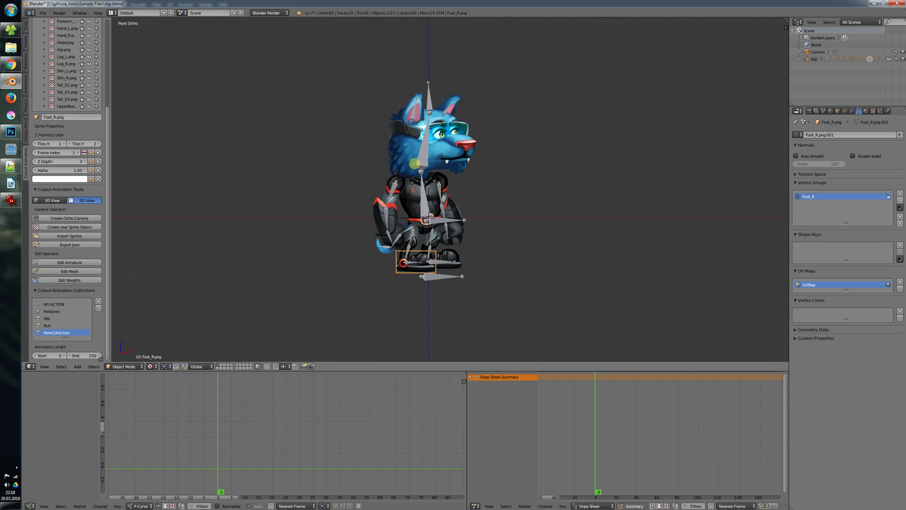
pyautogui.scroll(2, 382, 151)
pyautogui.keyDown('shift'); pyautogui.moveTo(381, 151); pyautogui.dragTo(409, 116, button='middle'); pyautogui.keyUp('shift')
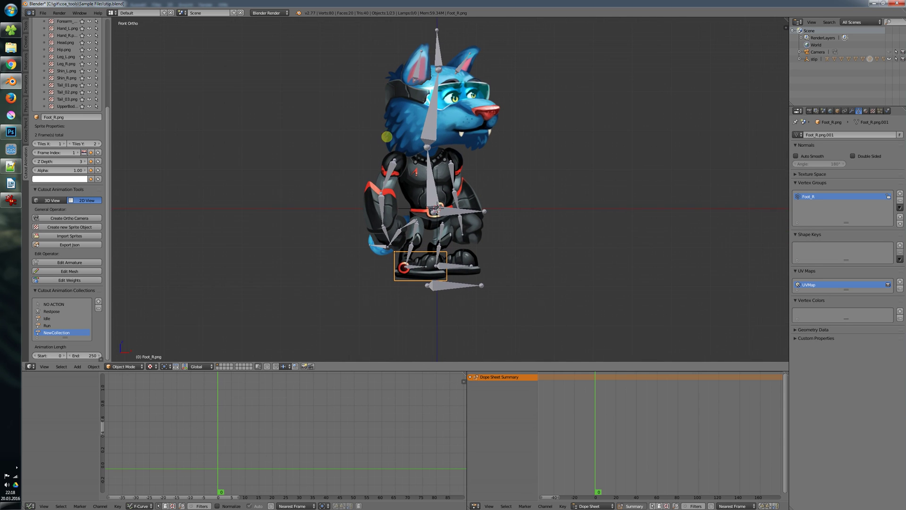
pyautogui.click(52, 201)
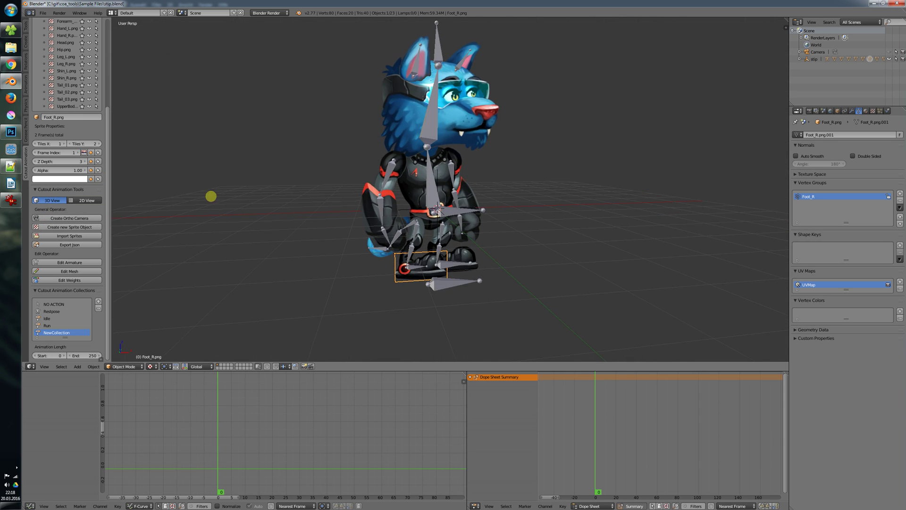
pyautogui.click(93, 199)
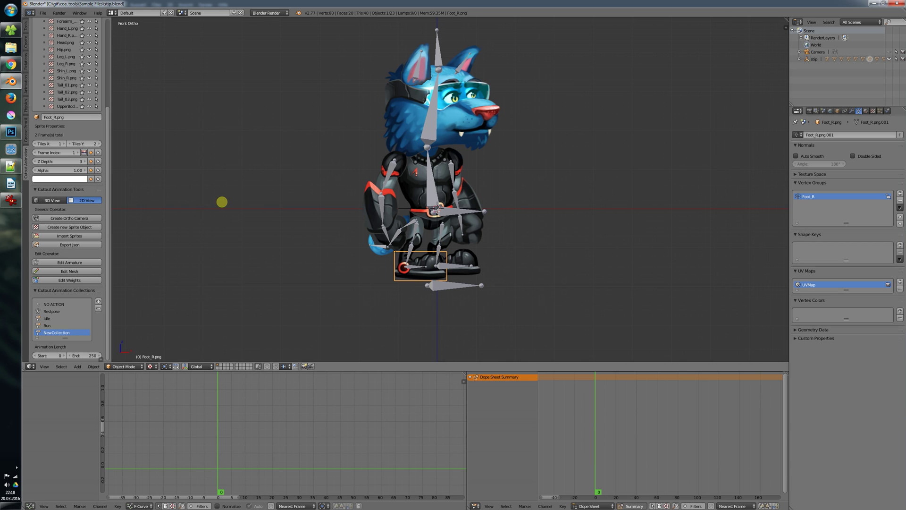
pyautogui.hotkey('ctrl', 'Right')
pyautogui.moveTo(401, 189); pyautogui.dragTo(404, 213, button='middle')
pyautogui.hotkey('ctrl', 'Left')
# Activate the Run animation collection, play its animation briefly, and return the timeline to frame 0.
pyautogui.scroll(3, 388, 199)
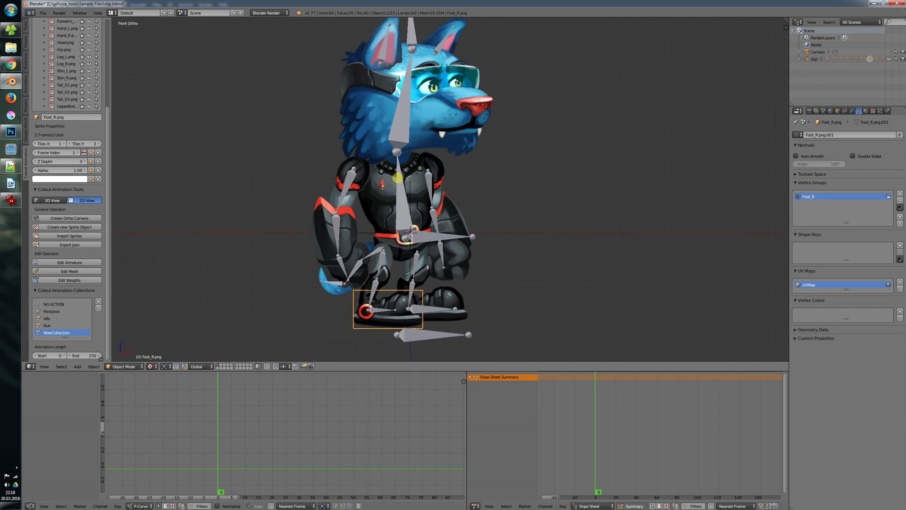
pyautogui.click(47, 325)
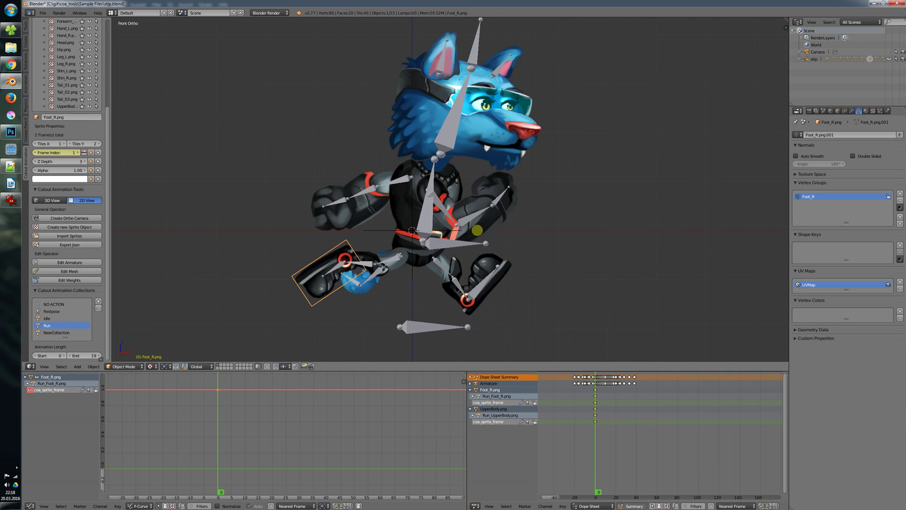
pyautogui.hotkey('alt', 'a')
pyautogui.hotkey('alt', 'a')
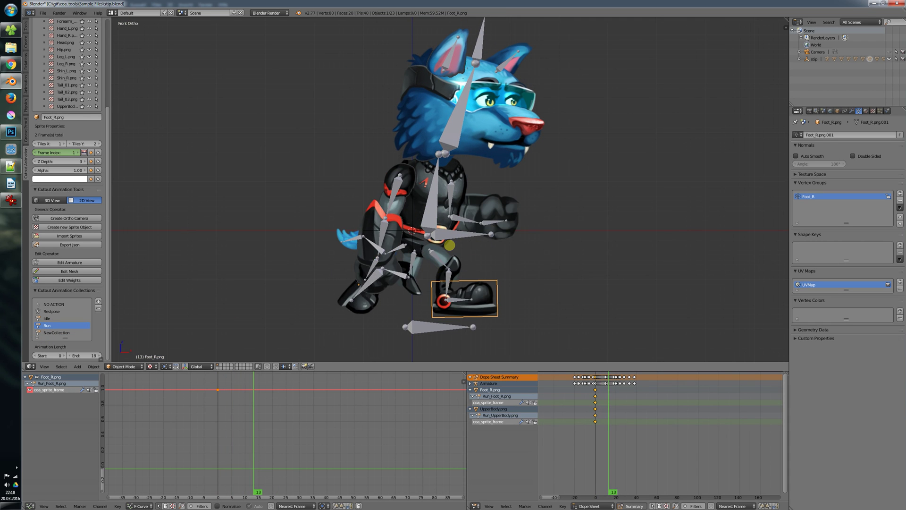
pyautogui.hotkey('shift', 'Left')
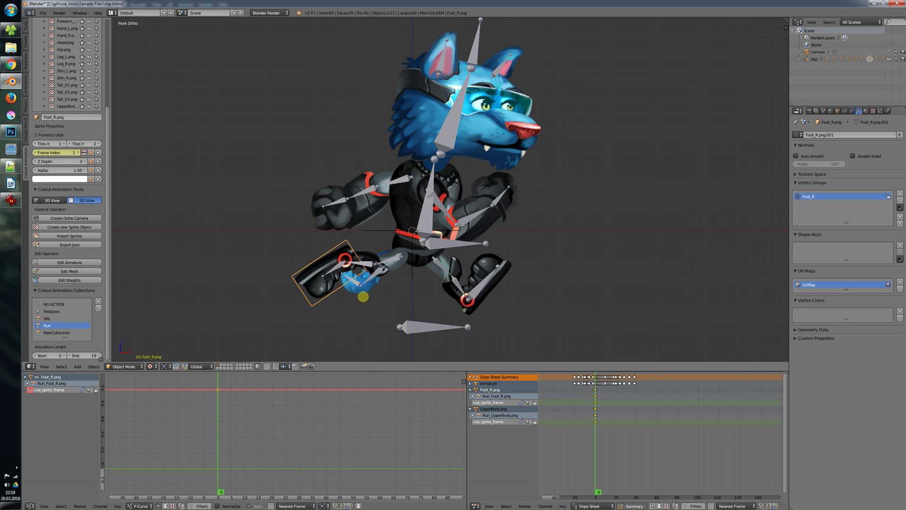
# Switch to Chrome to examine the coa_tools GitHub repository and its README documentation, and return to Blender.
pyautogui.click(10, 64)
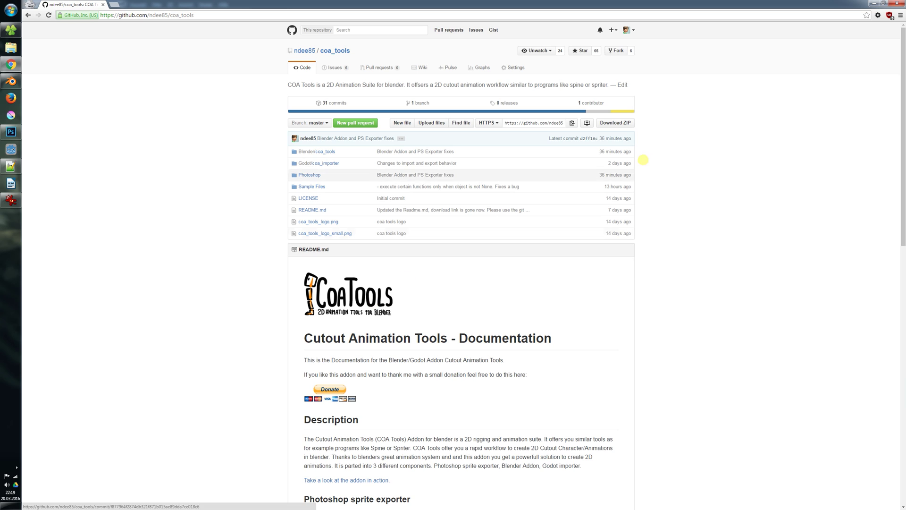
pyautogui.moveTo(900, 50)
pyautogui.mouseDown()
pyautogui.moveTo(900, 106)
pyautogui.moveTo(900, 47)
pyautogui.mouseUp()
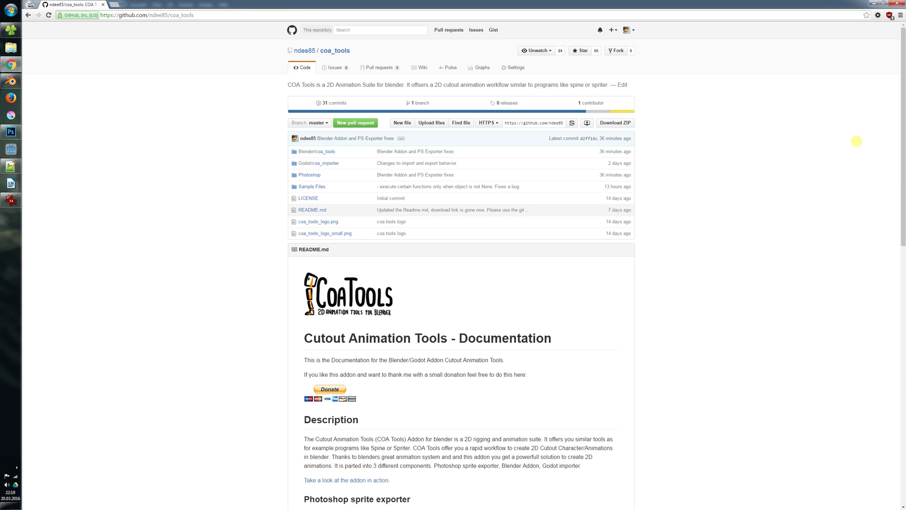
pyautogui.moveTo(902, 86)
pyautogui.mouseDown()
pyautogui.moveTo(902, 98)
pyautogui.moveTo(902, 86)
pyautogui.mouseUp()
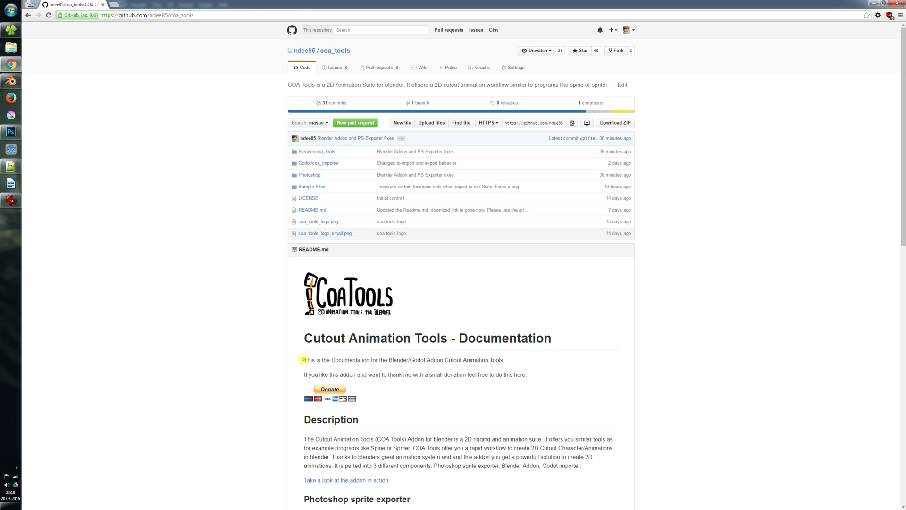
pyautogui.moveTo(302, 360); pyautogui.dragTo(329, 360)
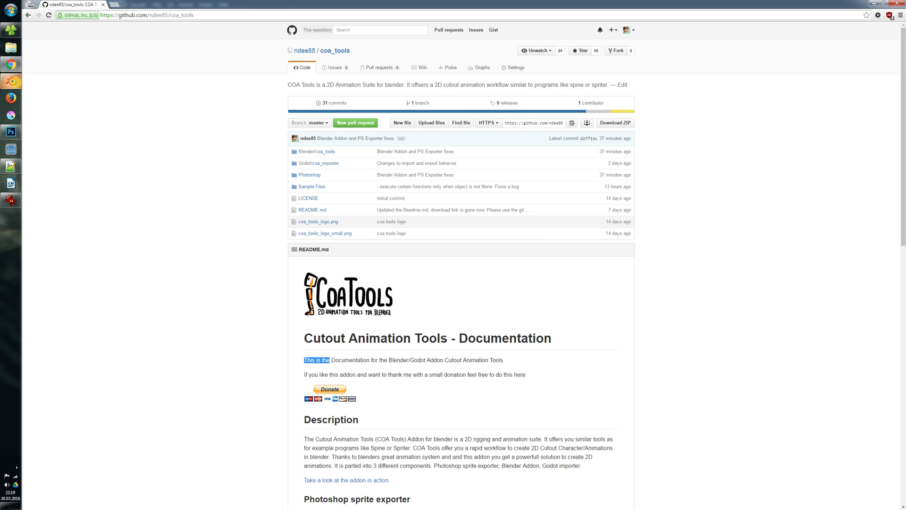
pyautogui.click(11, 81)
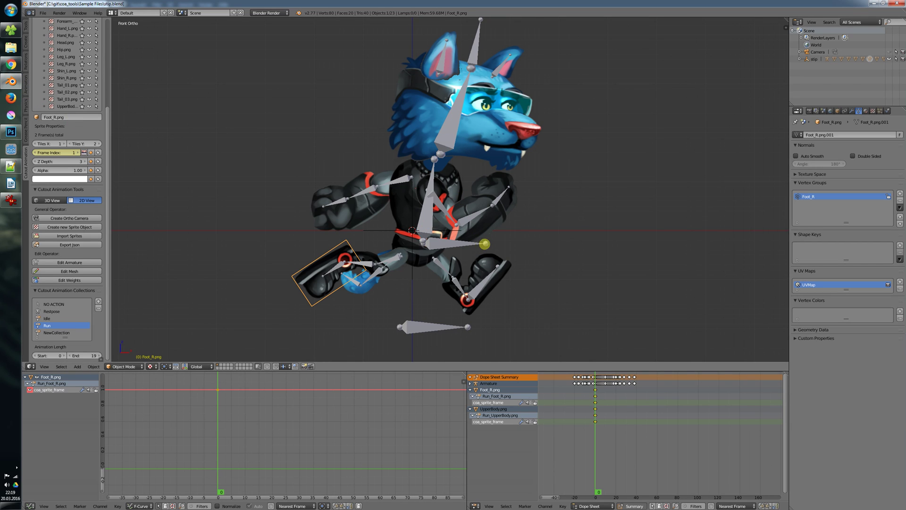